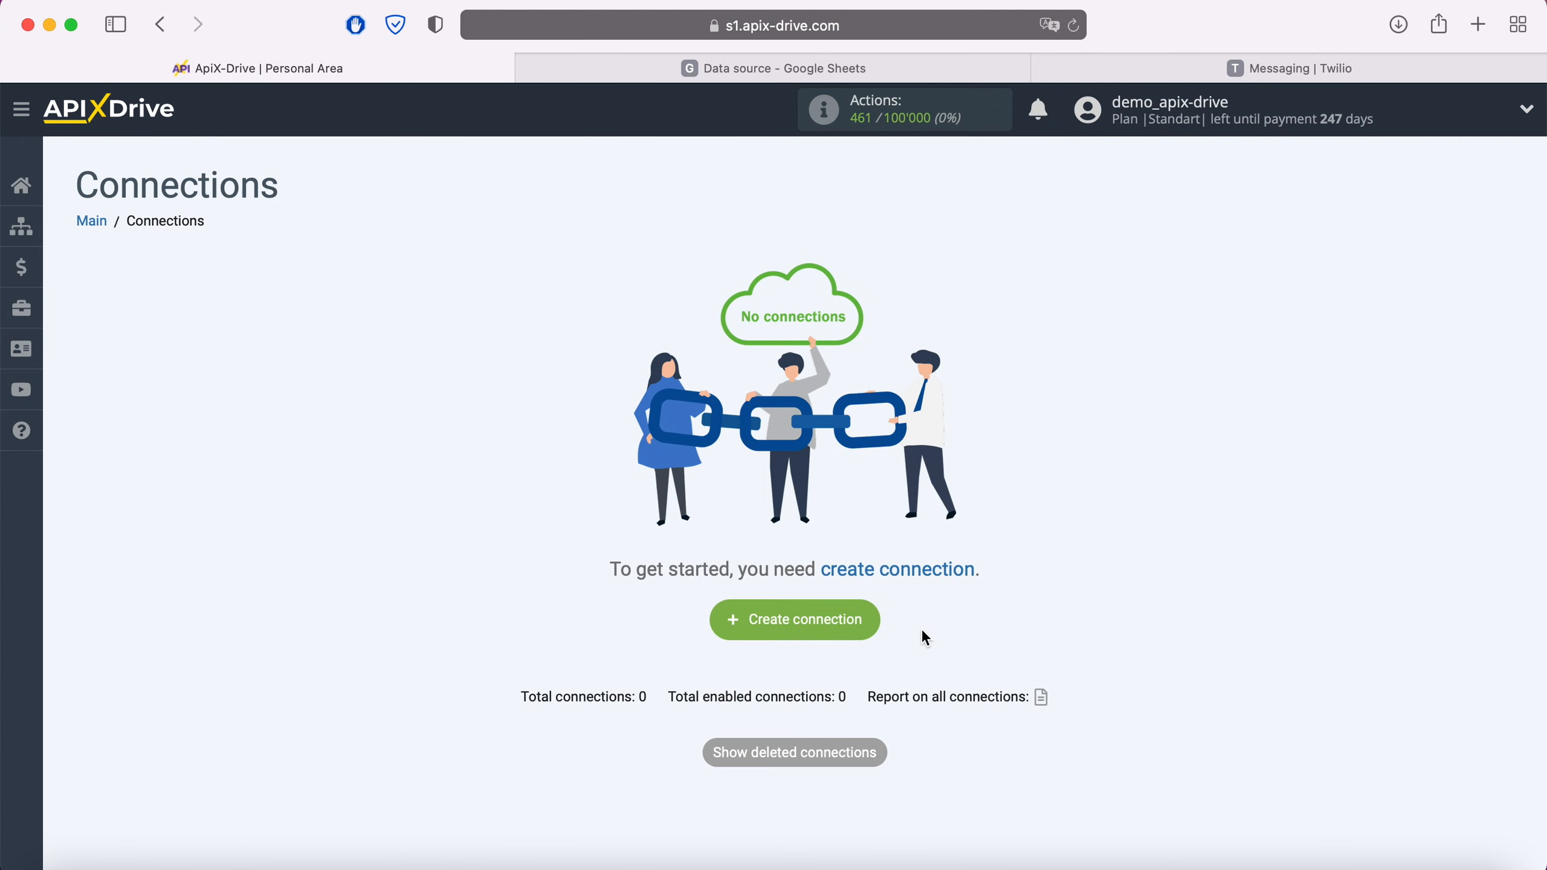
Step: Create a new connection and set Google Sheets as its data source system
{"action": "left_click", "coordinate": [874, 631]}
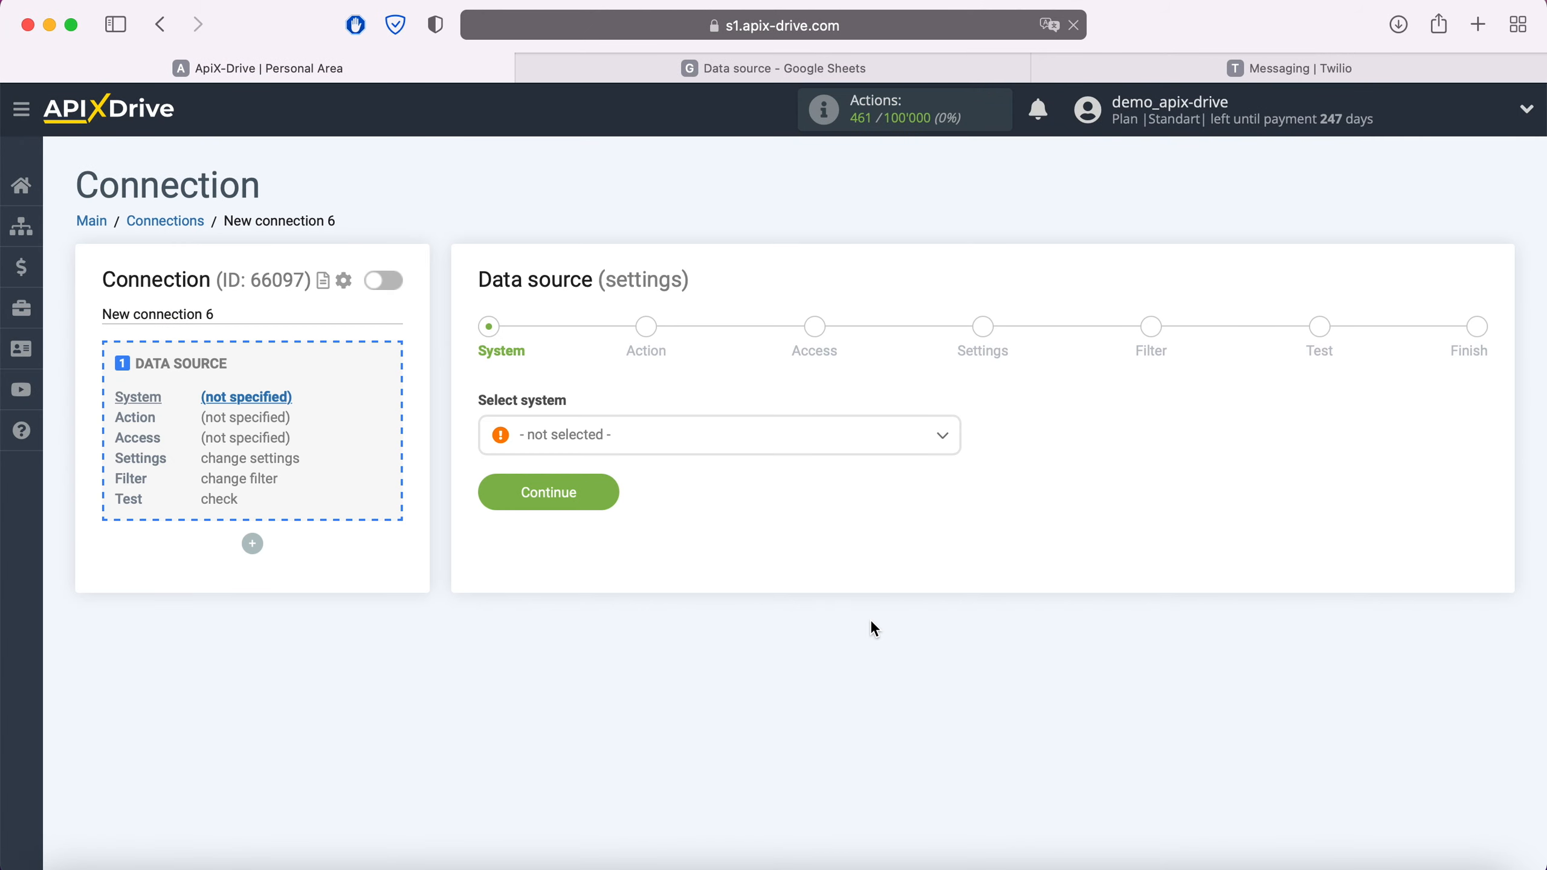
{"action": "left_click", "coordinate": [718, 435]}
{"action": "scroll", "coordinate": [715, 577], "scroll_direction": "down", "scroll_amount": 10}
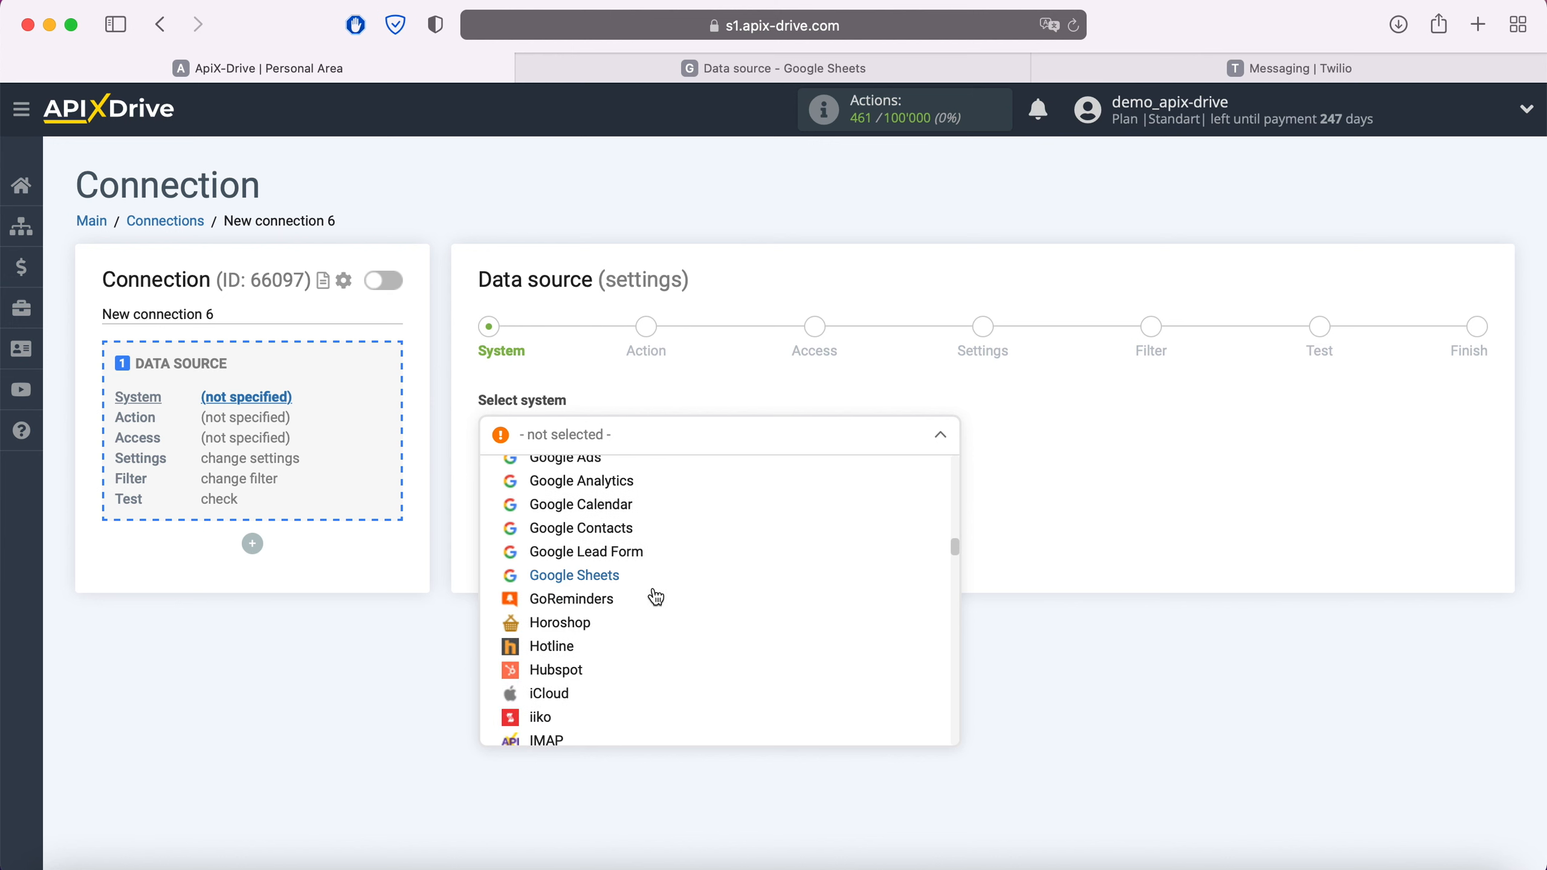
{"action": "left_click", "coordinate": [612, 576]}
{"action": "left_click", "coordinate": [611, 493]}
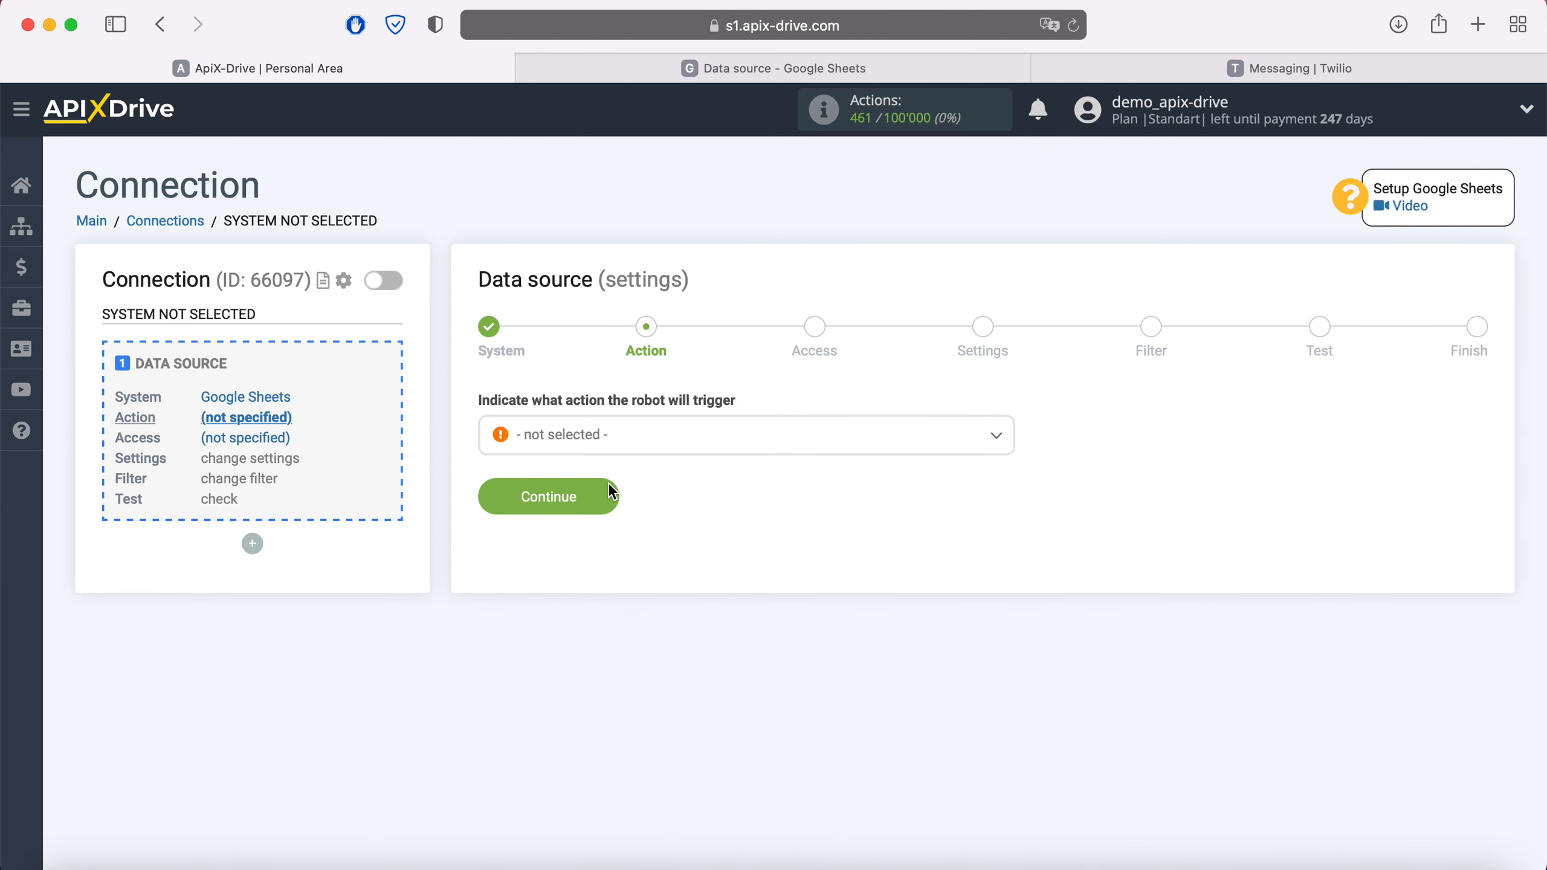
Step: Set the data source's trigger action to Get Rows (new)
{"action": "left_click", "coordinate": [654, 444]}
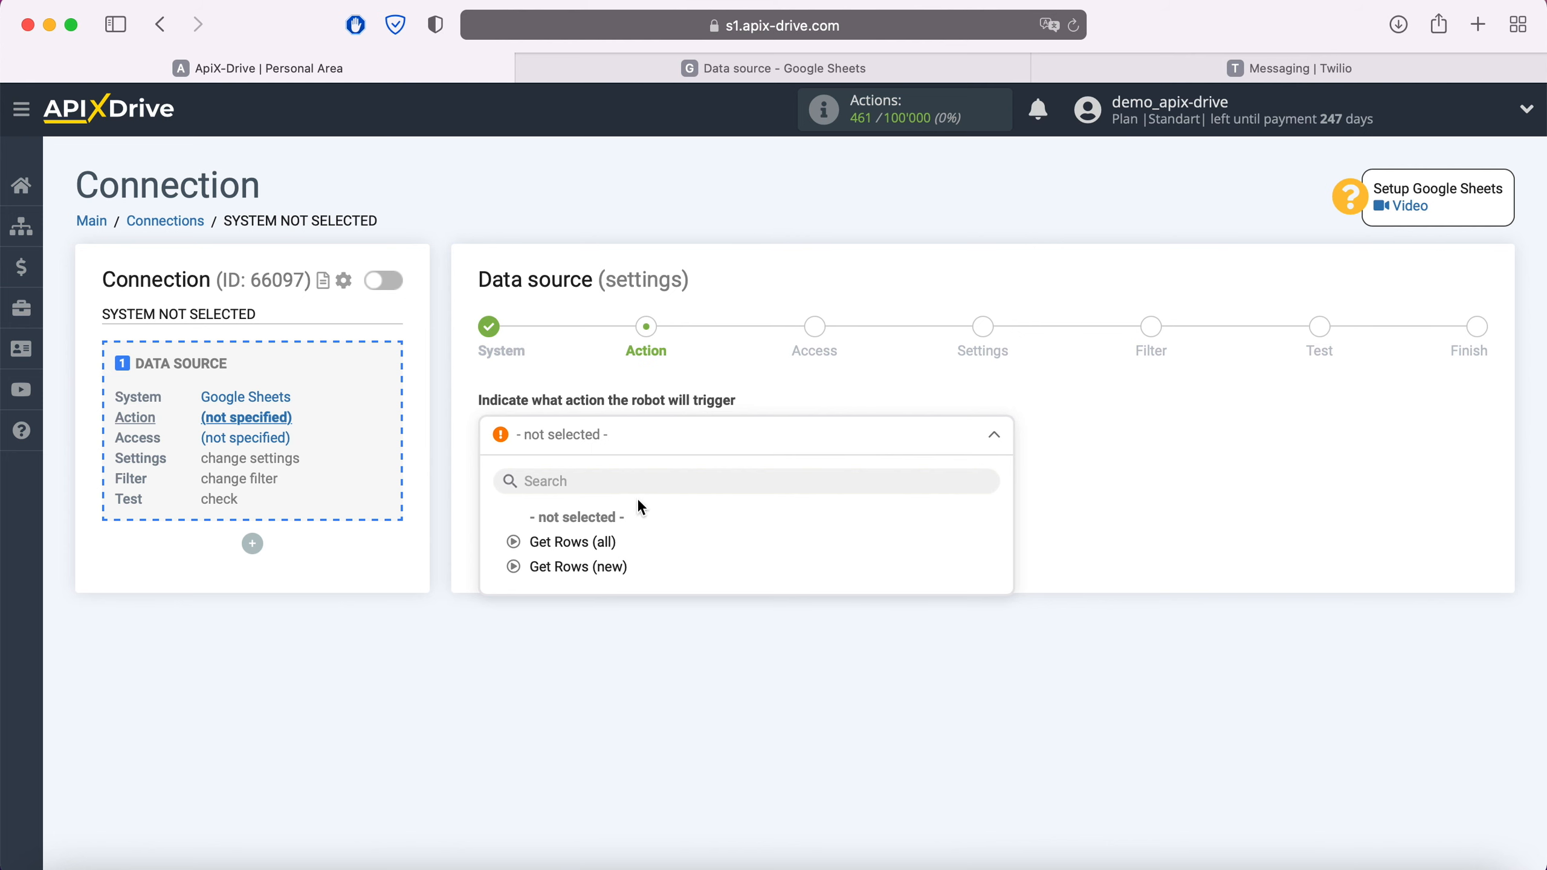
{"action": "left_click", "coordinate": [611, 570]}
{"action": "left_click", "coordinate": [607, 501]}
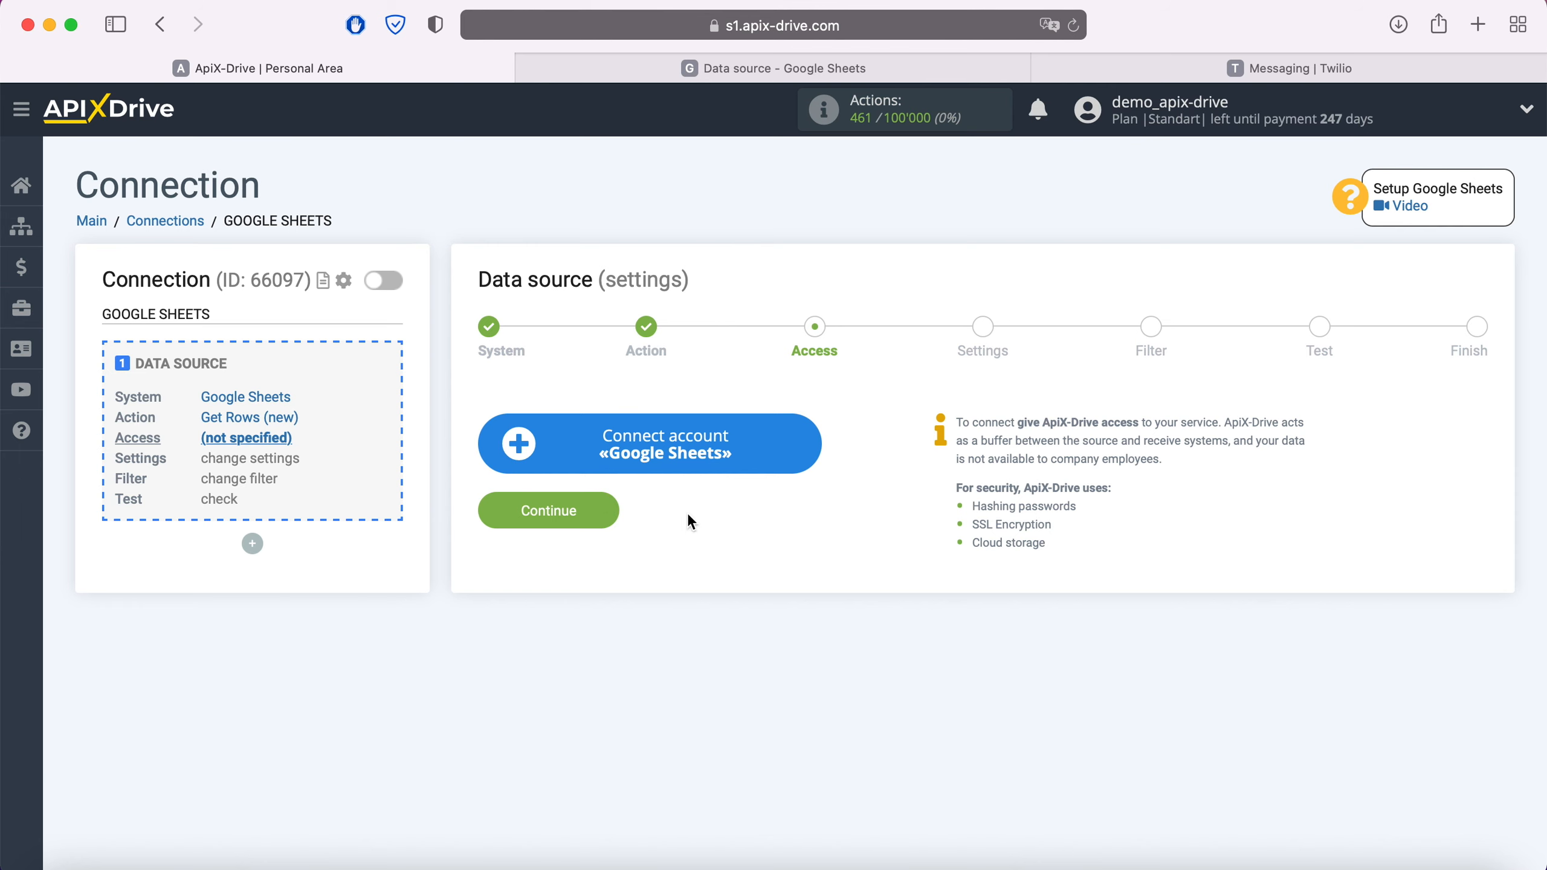
Step: Connect a Google Sheets account by signing in with the saved Google e-mail and password and granting ApiX-Drive.com access to the Drive files
{"action": "left_click", "coordinate": [814, 454]}
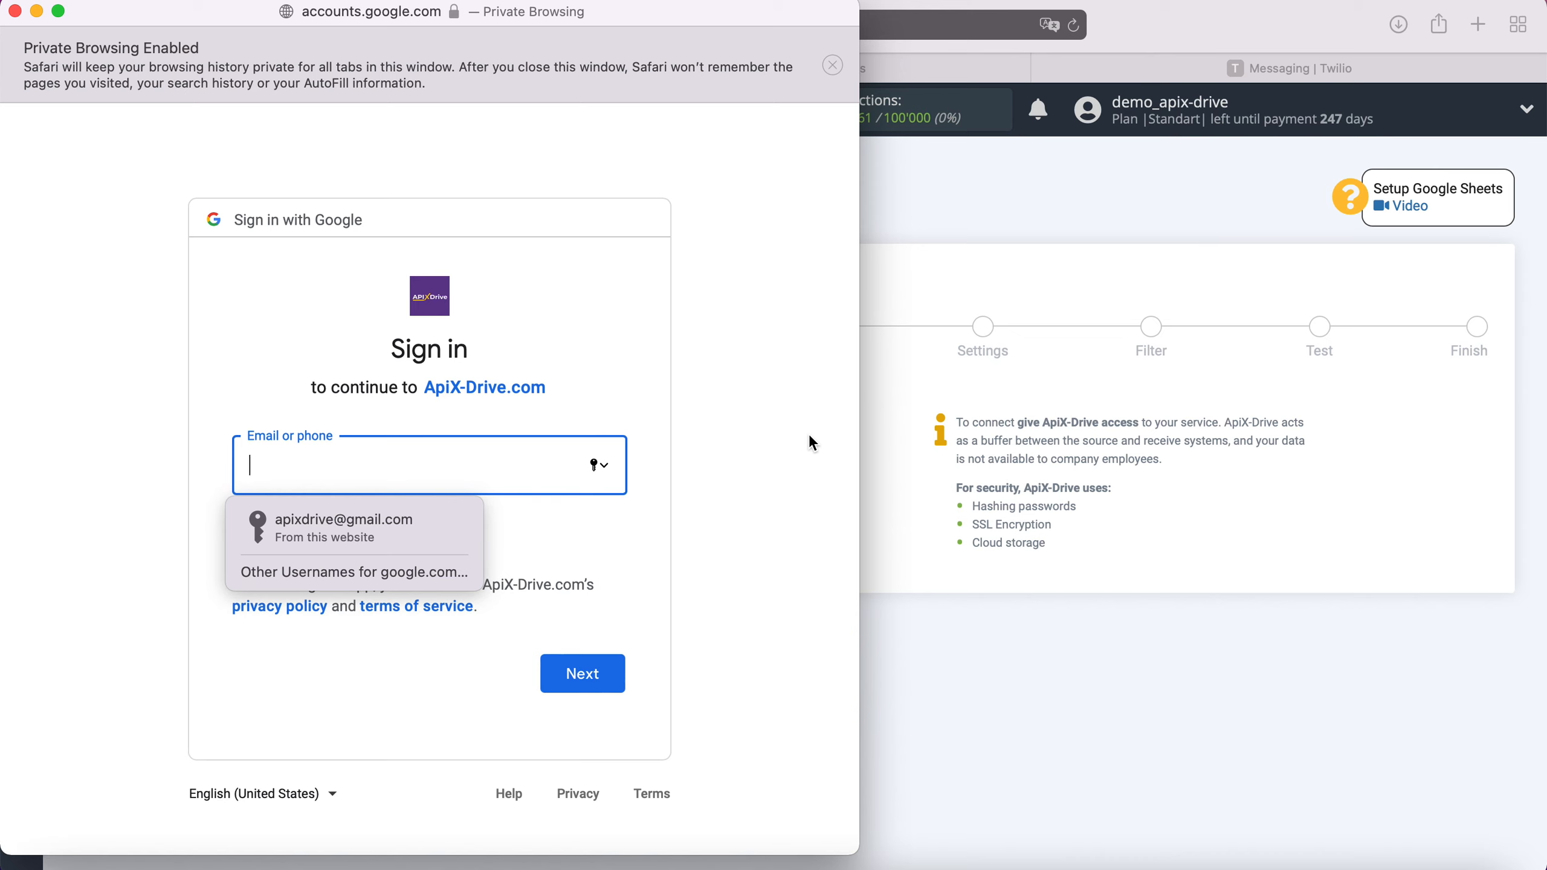
{"action": "left_click", "coordinate": [411, 520]}
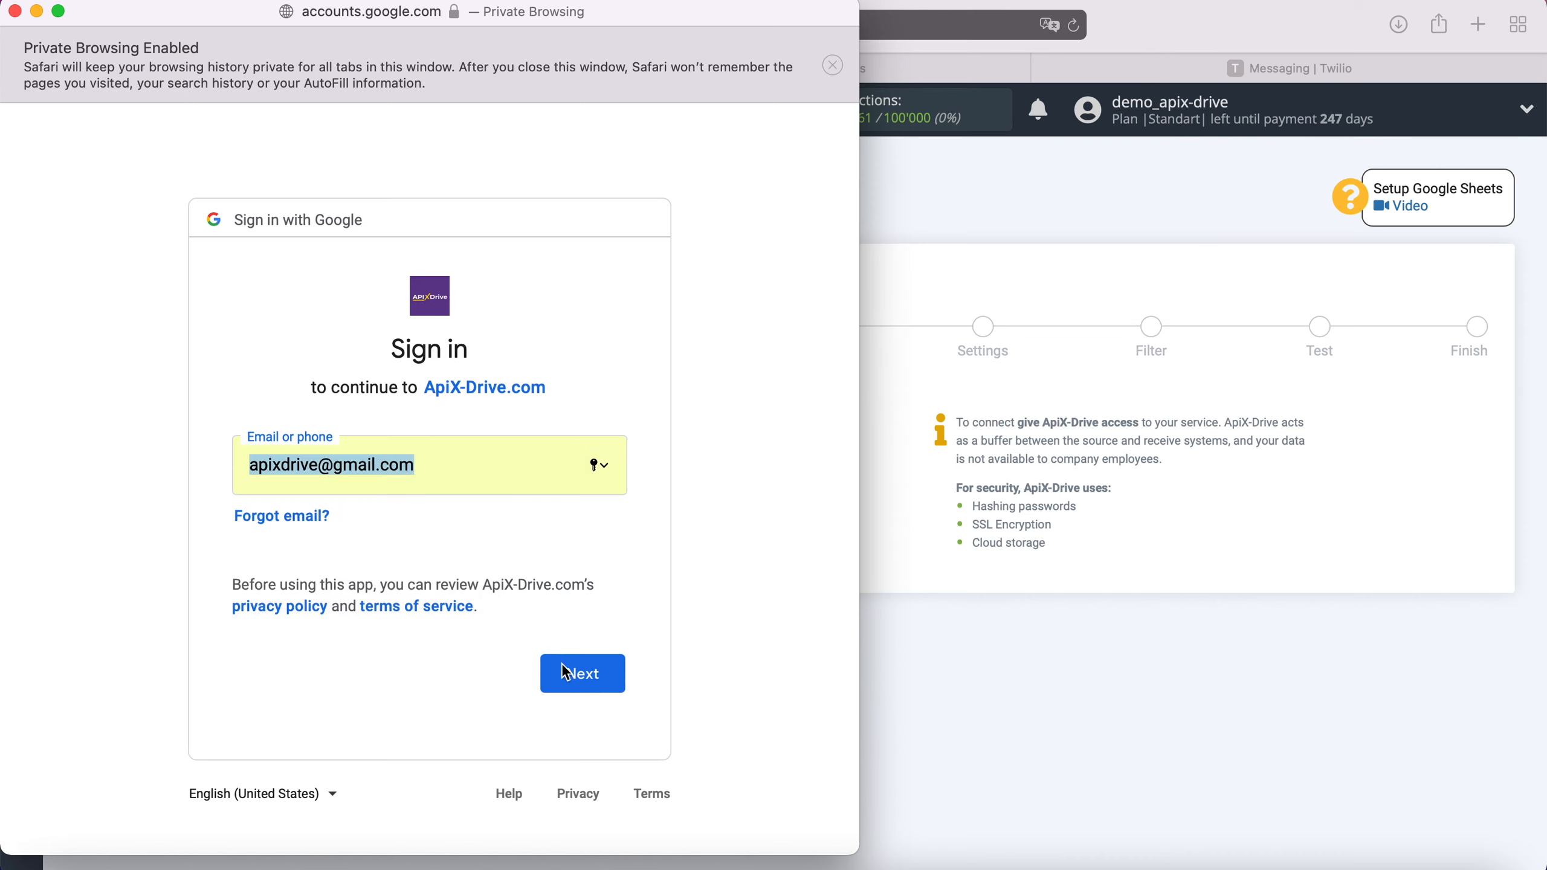
{"action": "left_click", "coordinate": [609, 669]}
{"action": "left_click", "coordinate": [411, 523]}
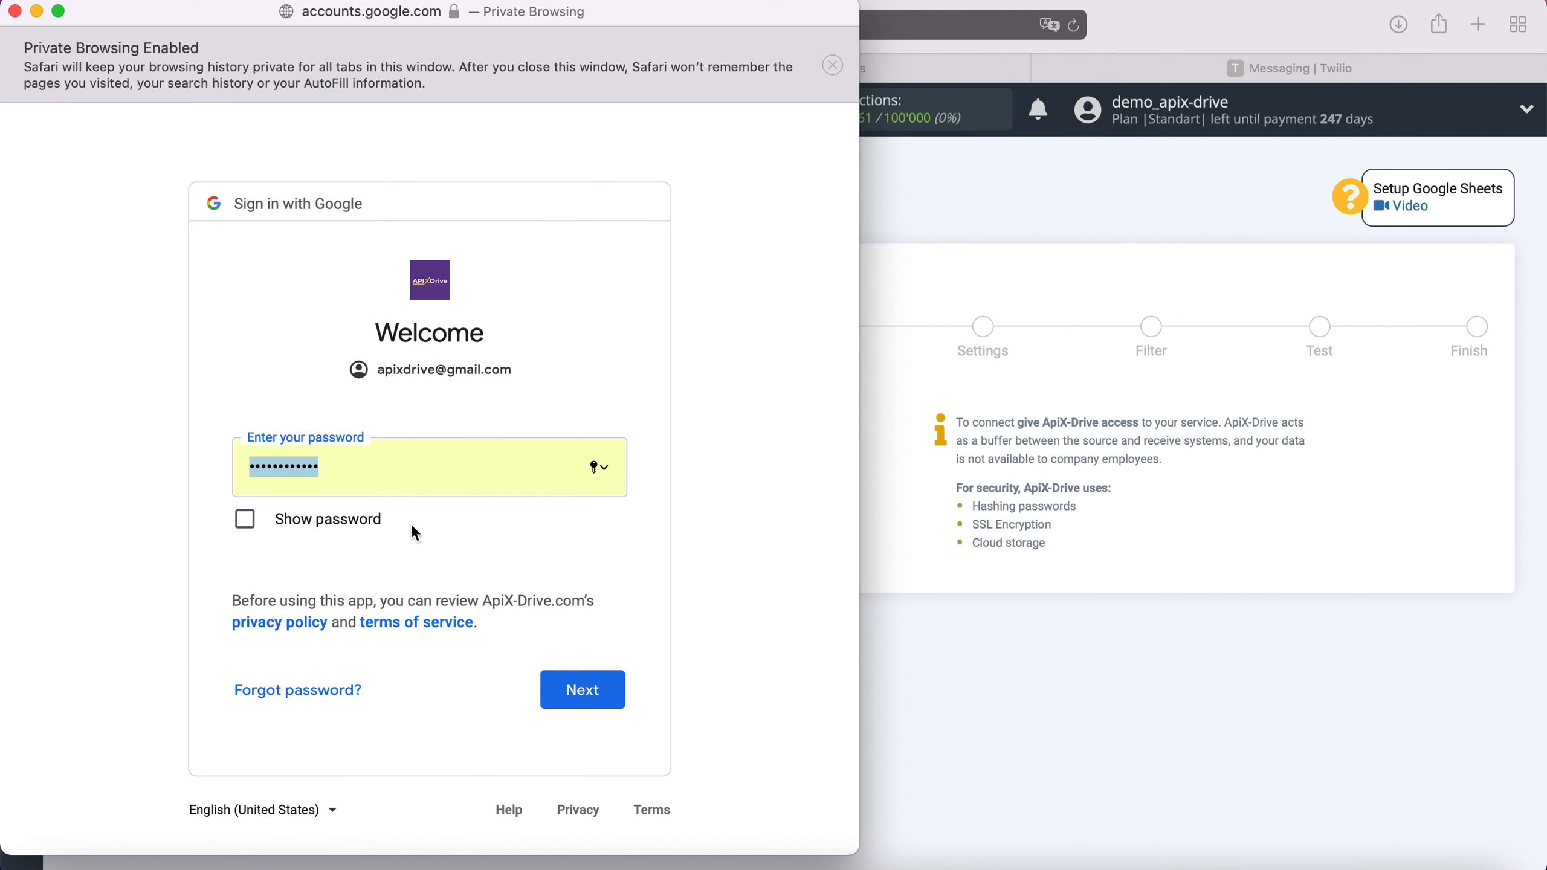
{"action": "left_click", "coordinate": [609, 695]}
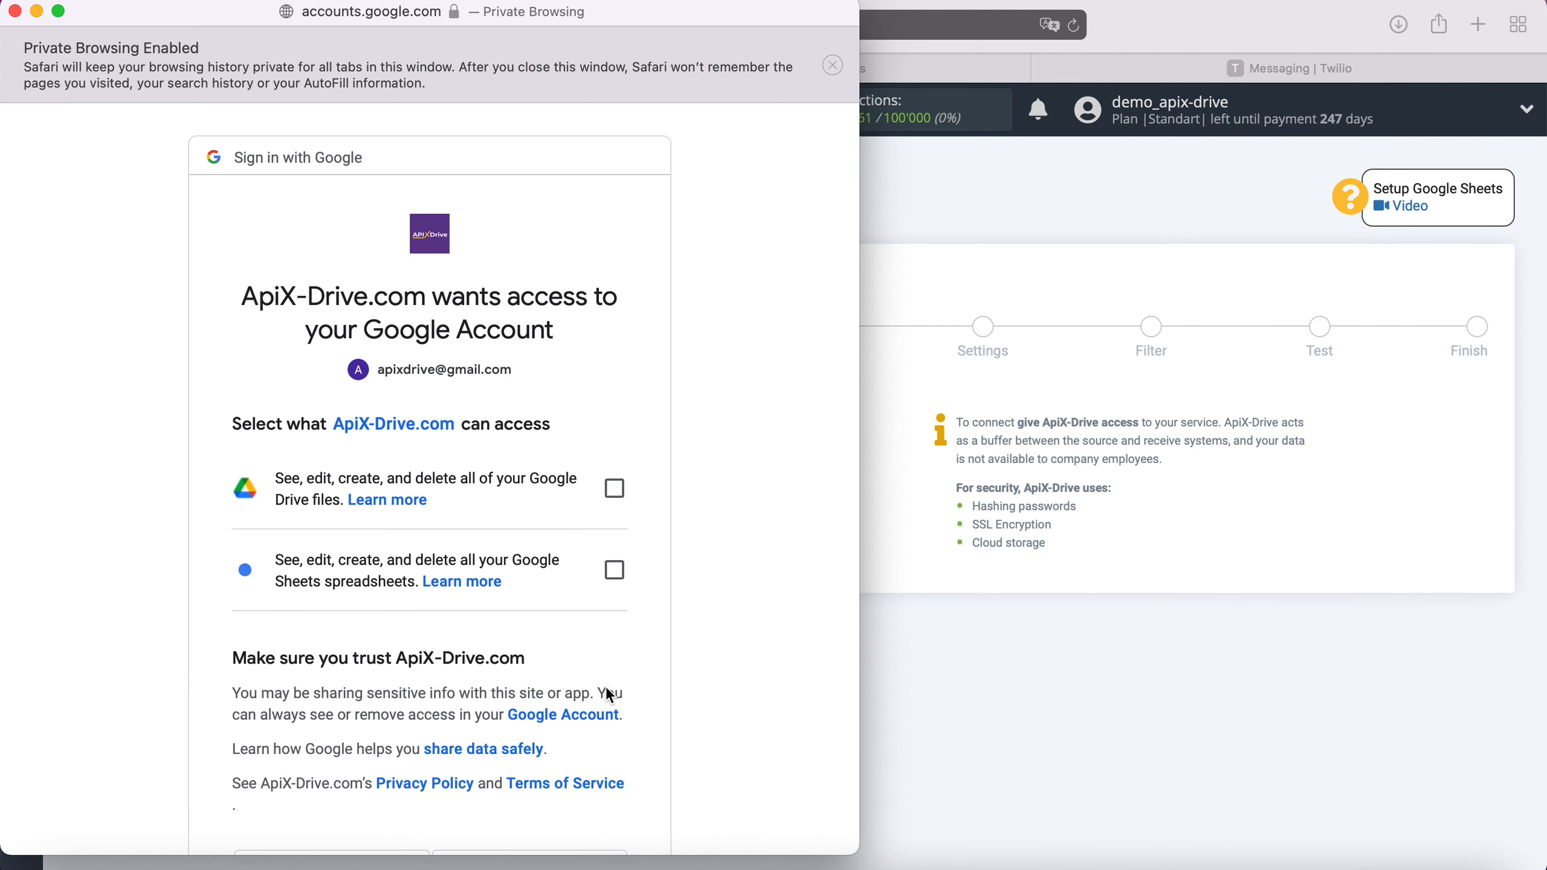
{"action": "left_click", "coordinate": [615, 490]}
Step: Choose the connected ApiX Drive account as the login for the Google Sheets source
{"action": "left_click", "coordinate": [655, 442]}
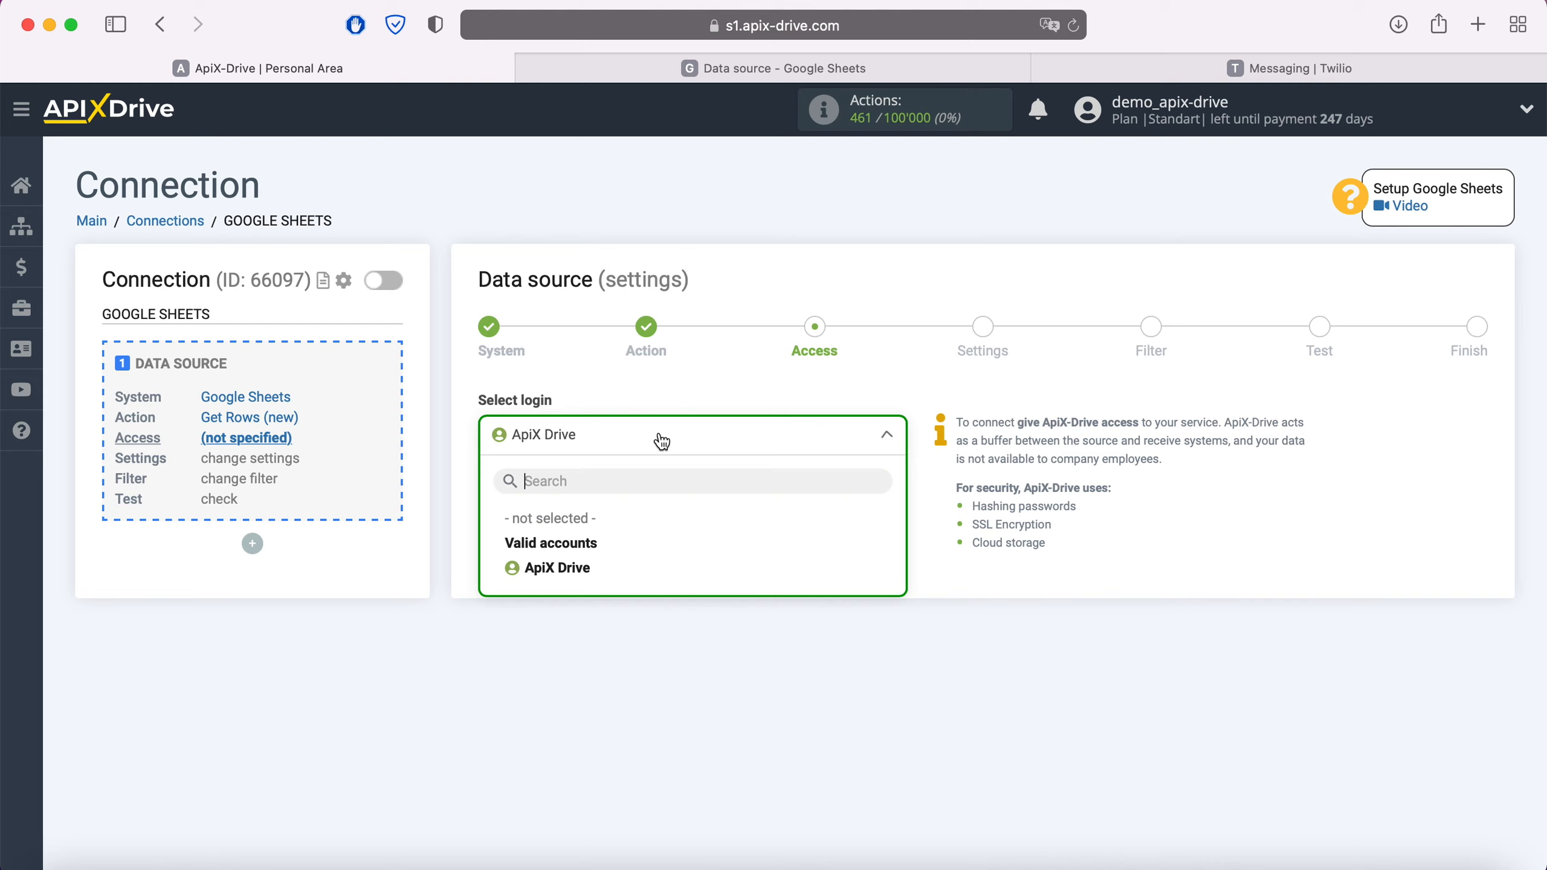
{"action": "left_click", "coordinate": [572, 571]}
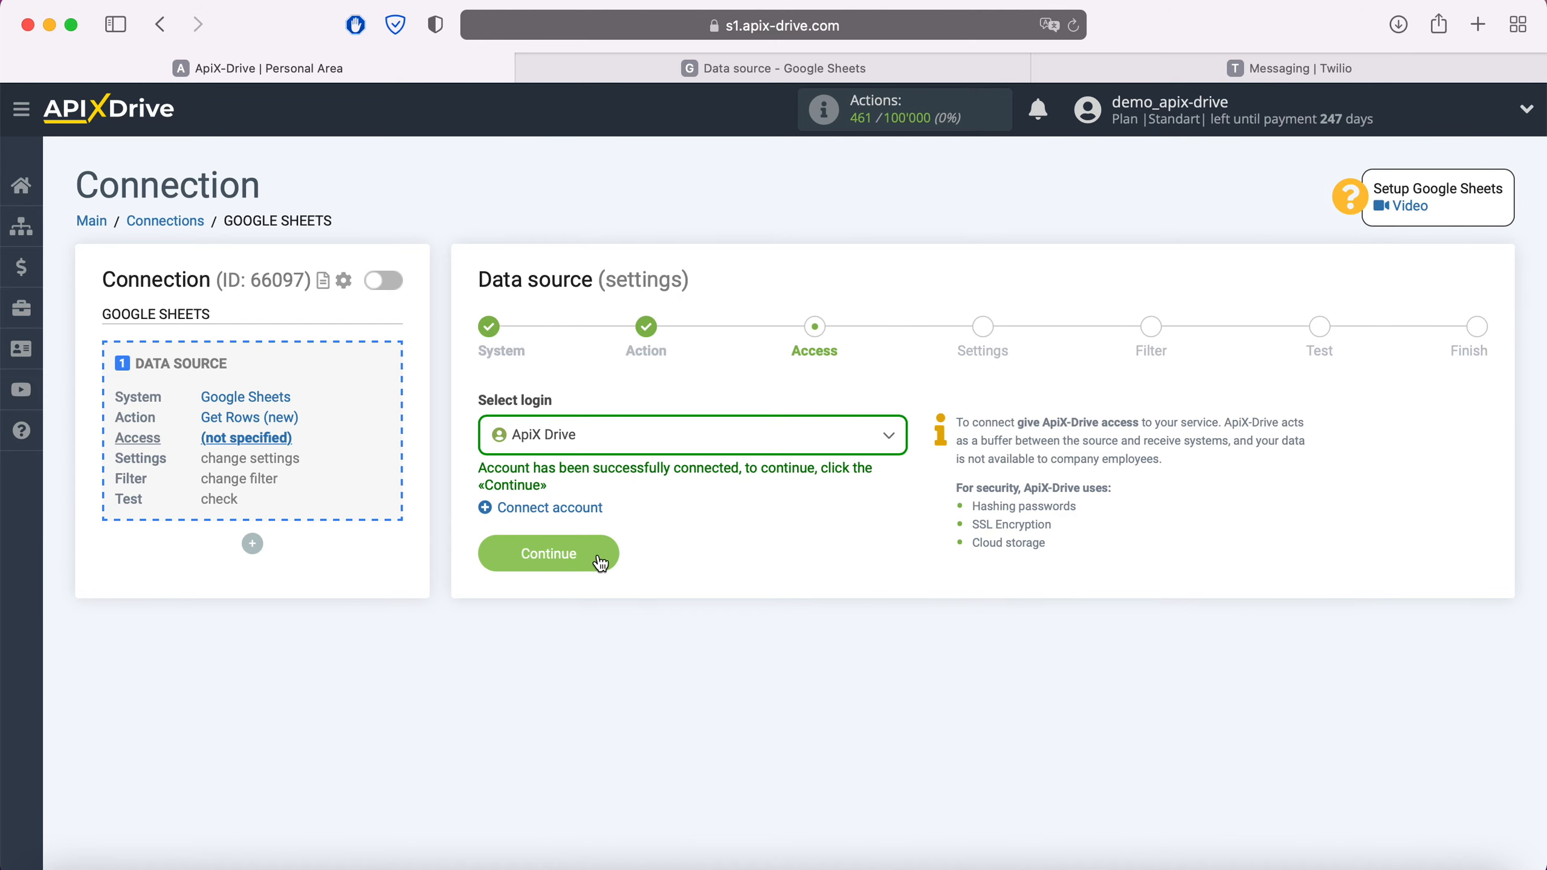
{"action": "left_click", "coordinate": [600, 562]}
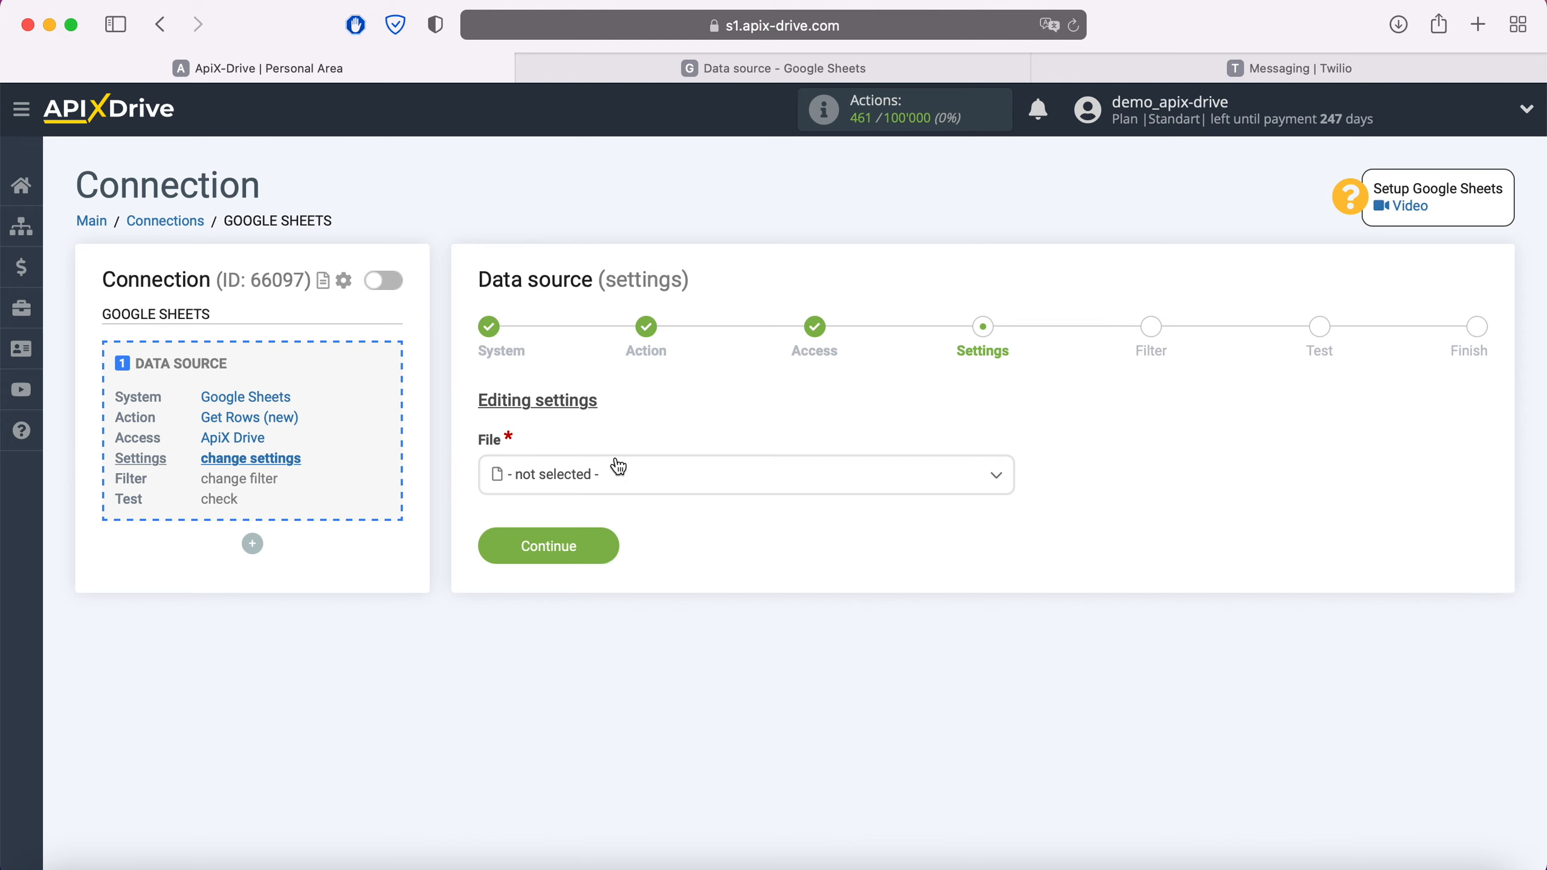
Step: Select the Data source file and its Data source sheet in the source settings
{"action": "left_click", "coordinate": [616, 470]}
{"action": "left_click", "coordinate": [581, 610]}
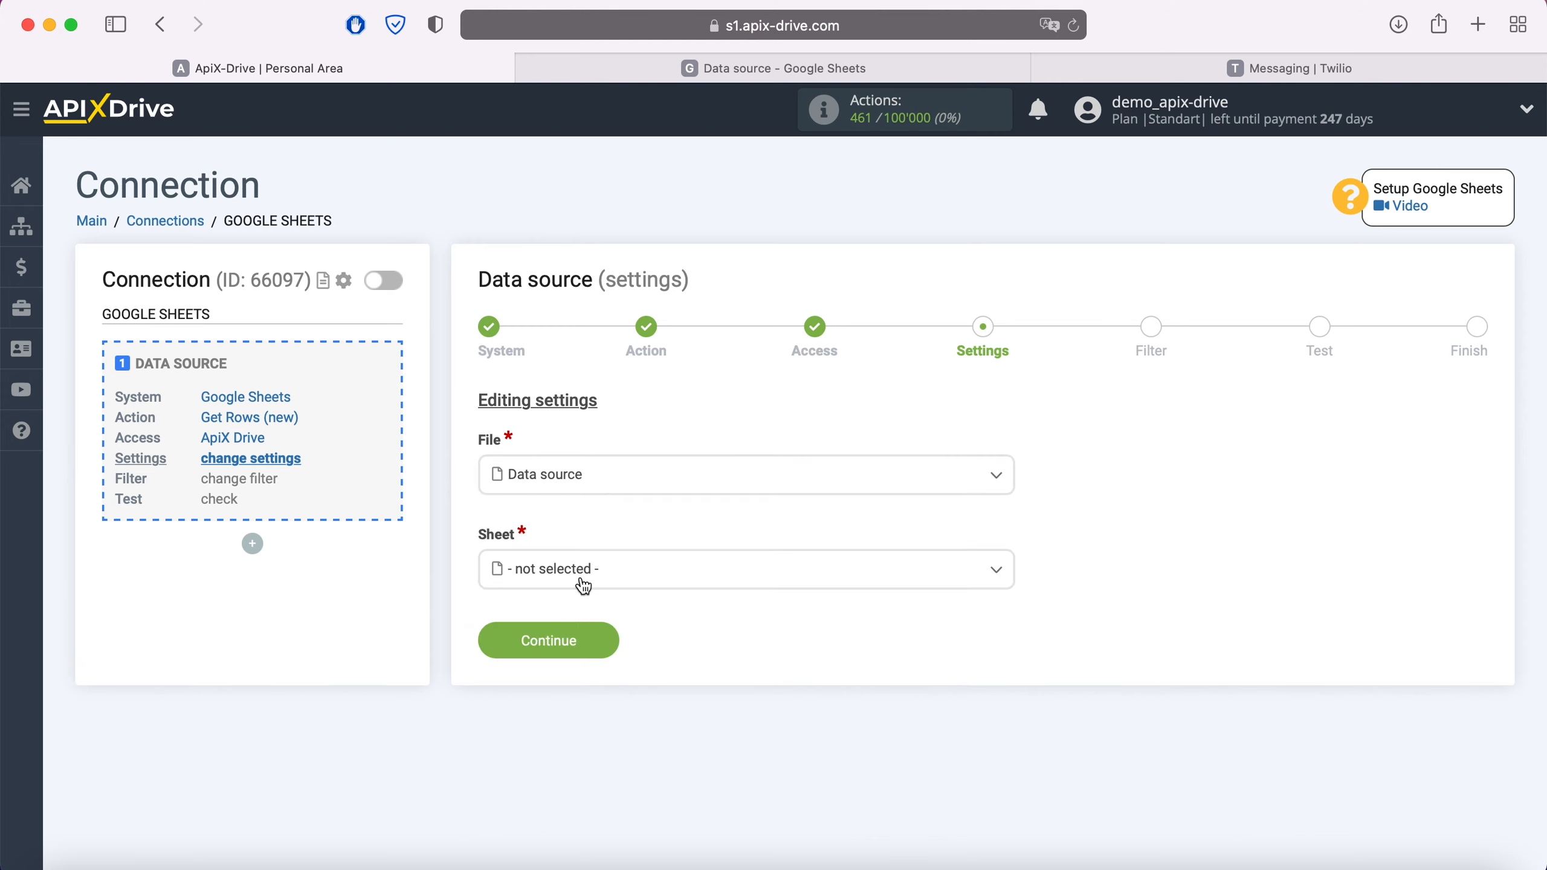
{"action": "left_click", "coordinate": [582, 587]}
{"action": "left_click", "coordinate": [586, 679]}
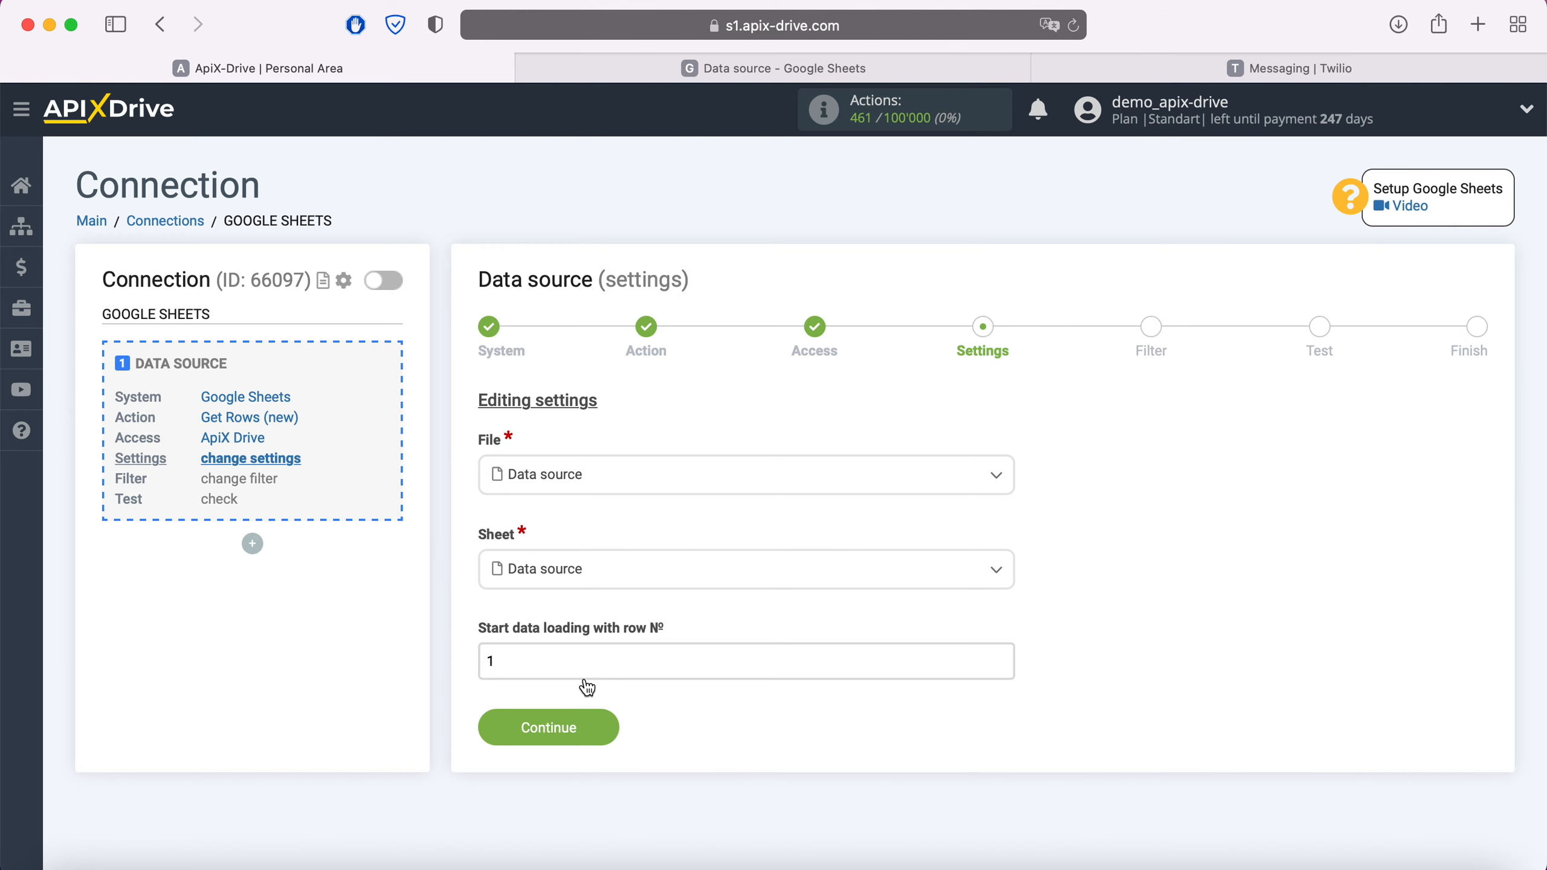
Step: Check the spreadsheet's first data row, then set data loading to start with row 2 and save the source settings
{"action": "left_click", "coordinate": [739, 67]}
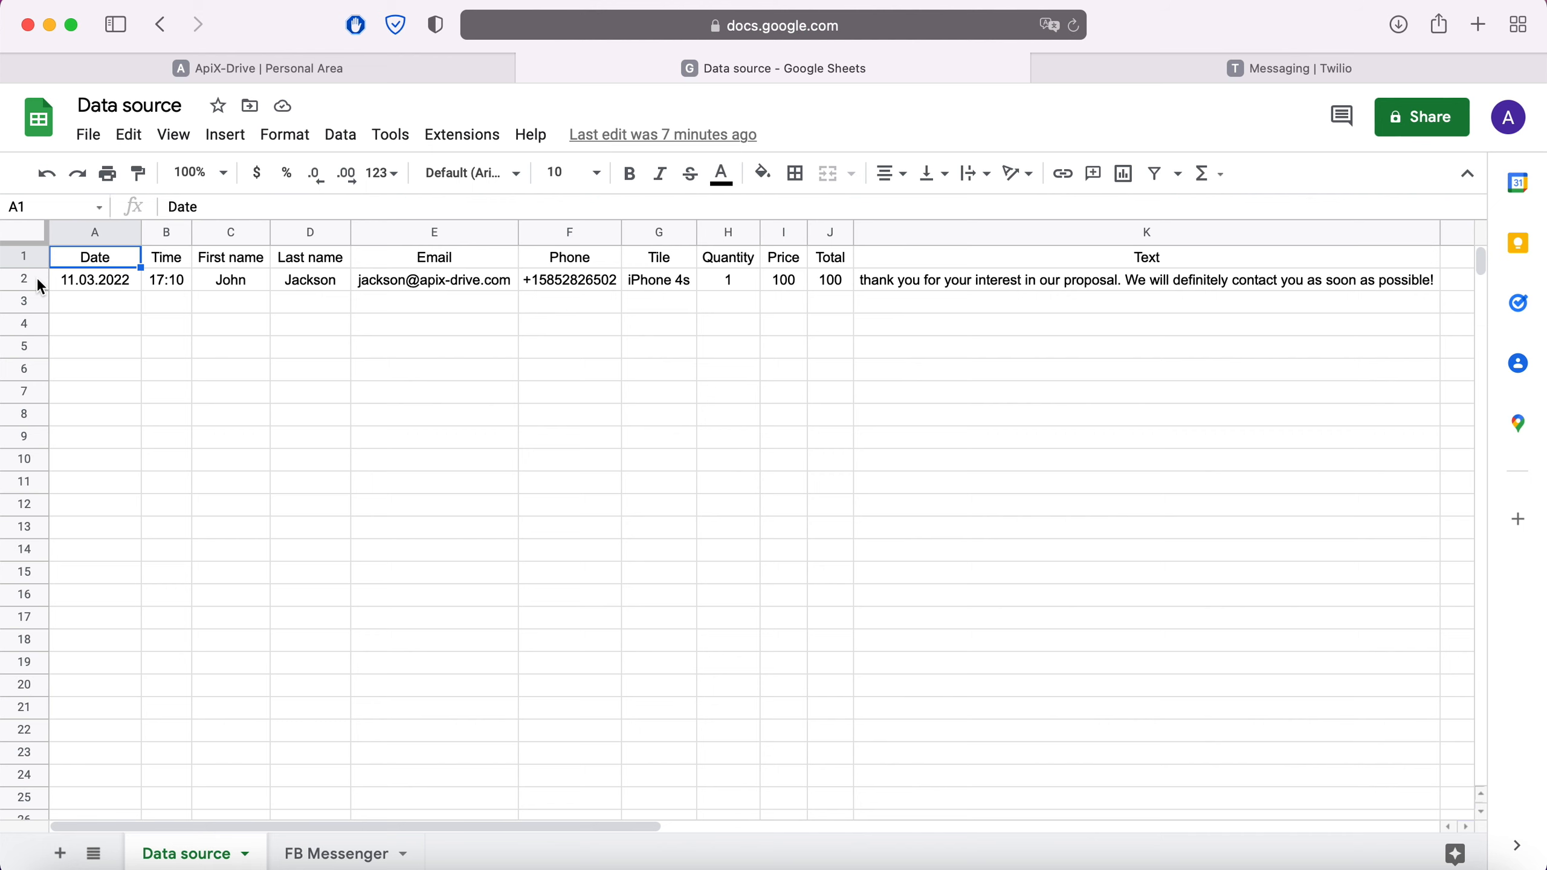
{"action": "left_click", "coordinate": [292, 68]}
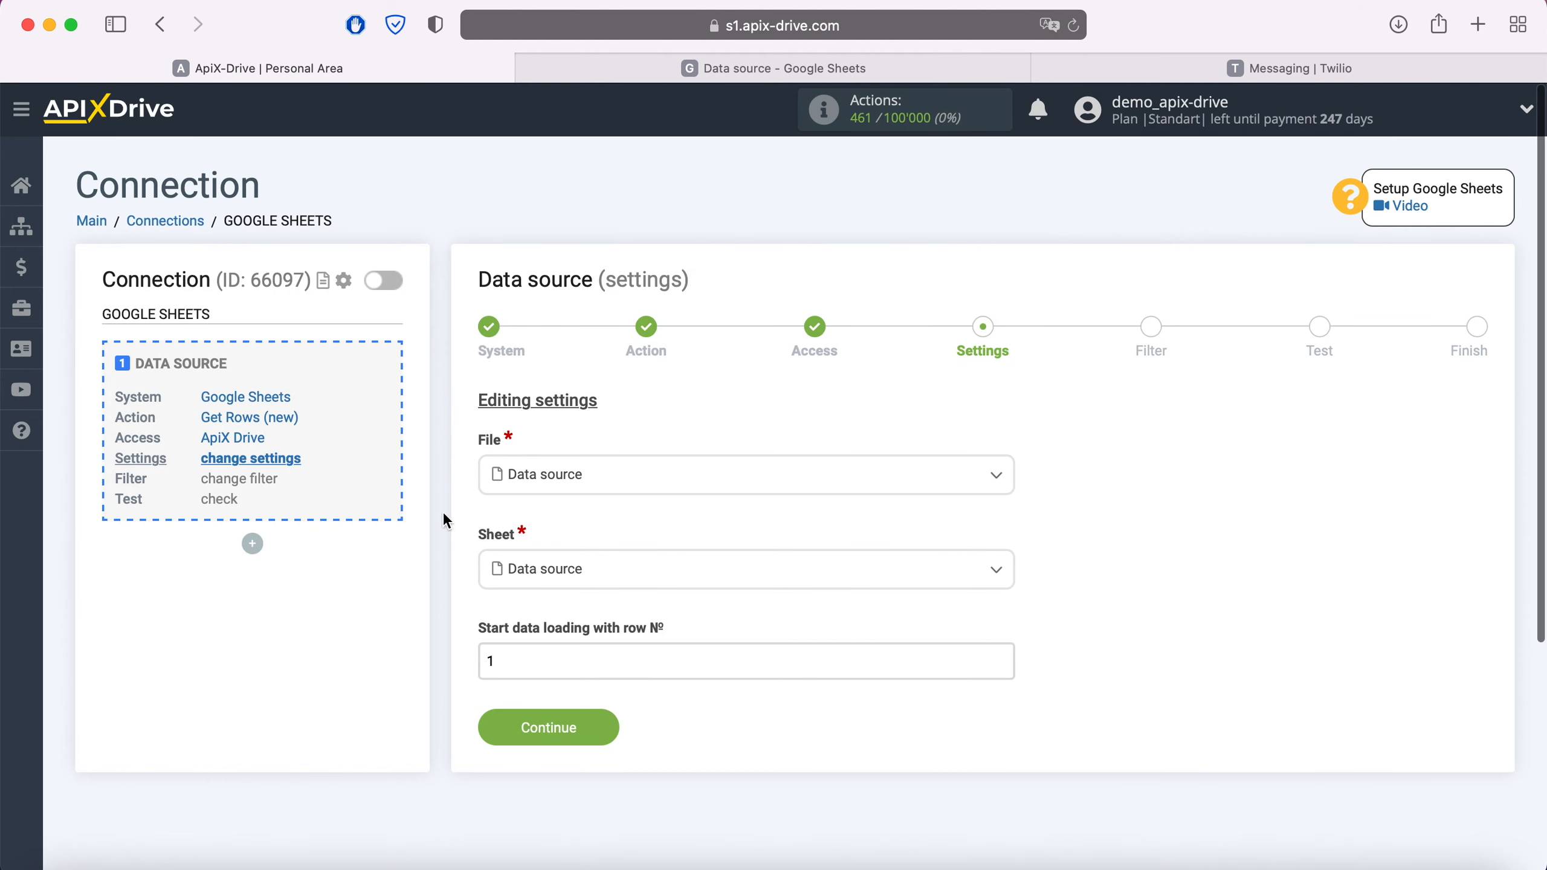
{"action": "left_click", "coordinate": [523, 651]}
{"action": "key", "text": "BackSpace"}
{"action": "type", "text": "2"}
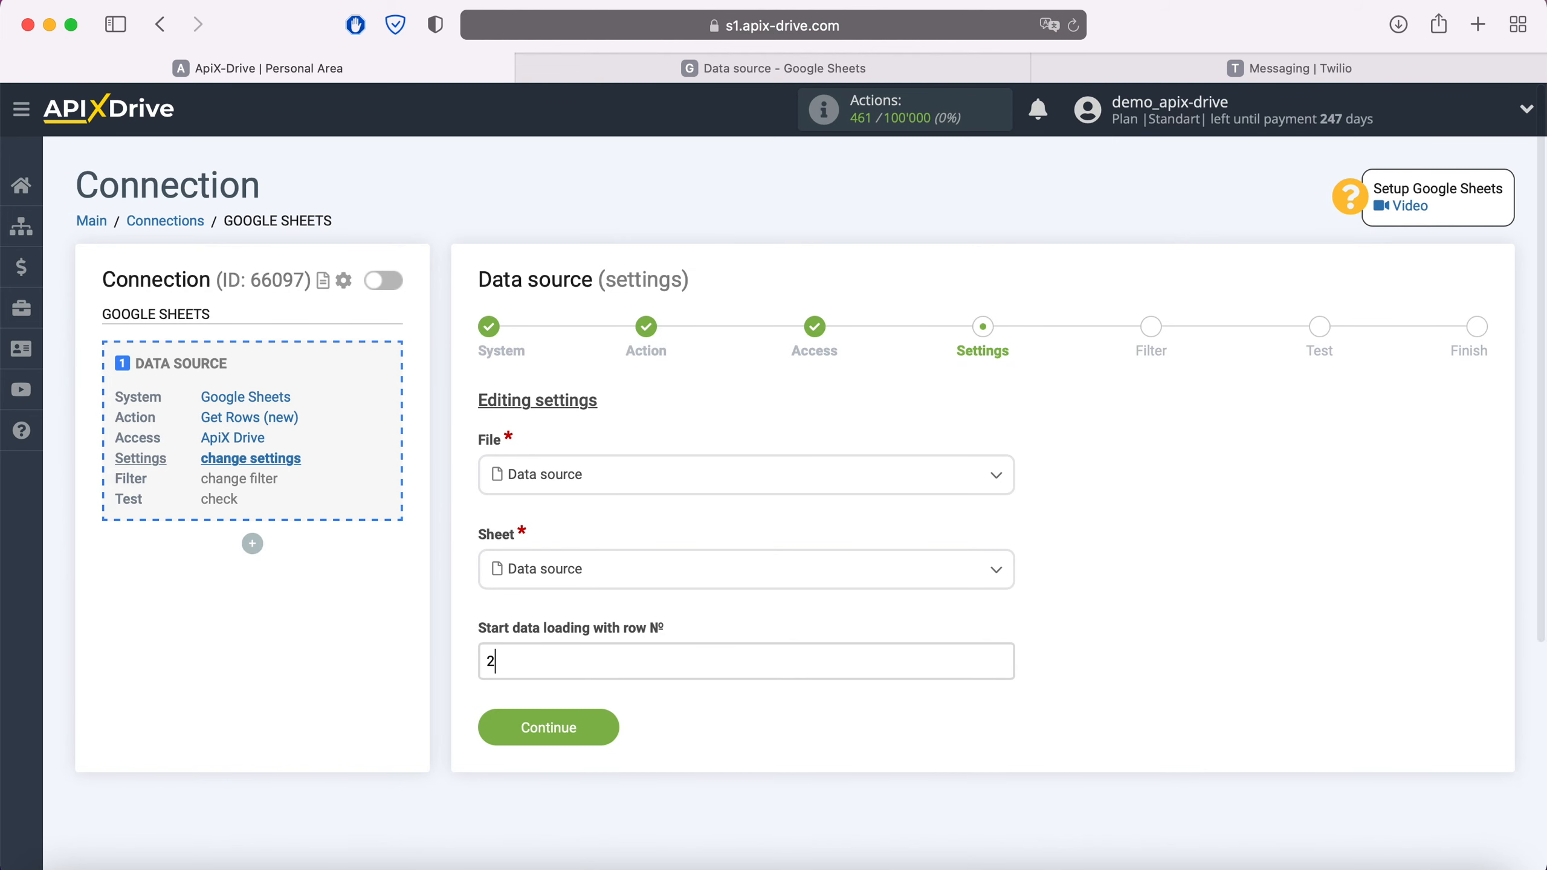
{"action": "left_click", "coordinate": [594, 728]}
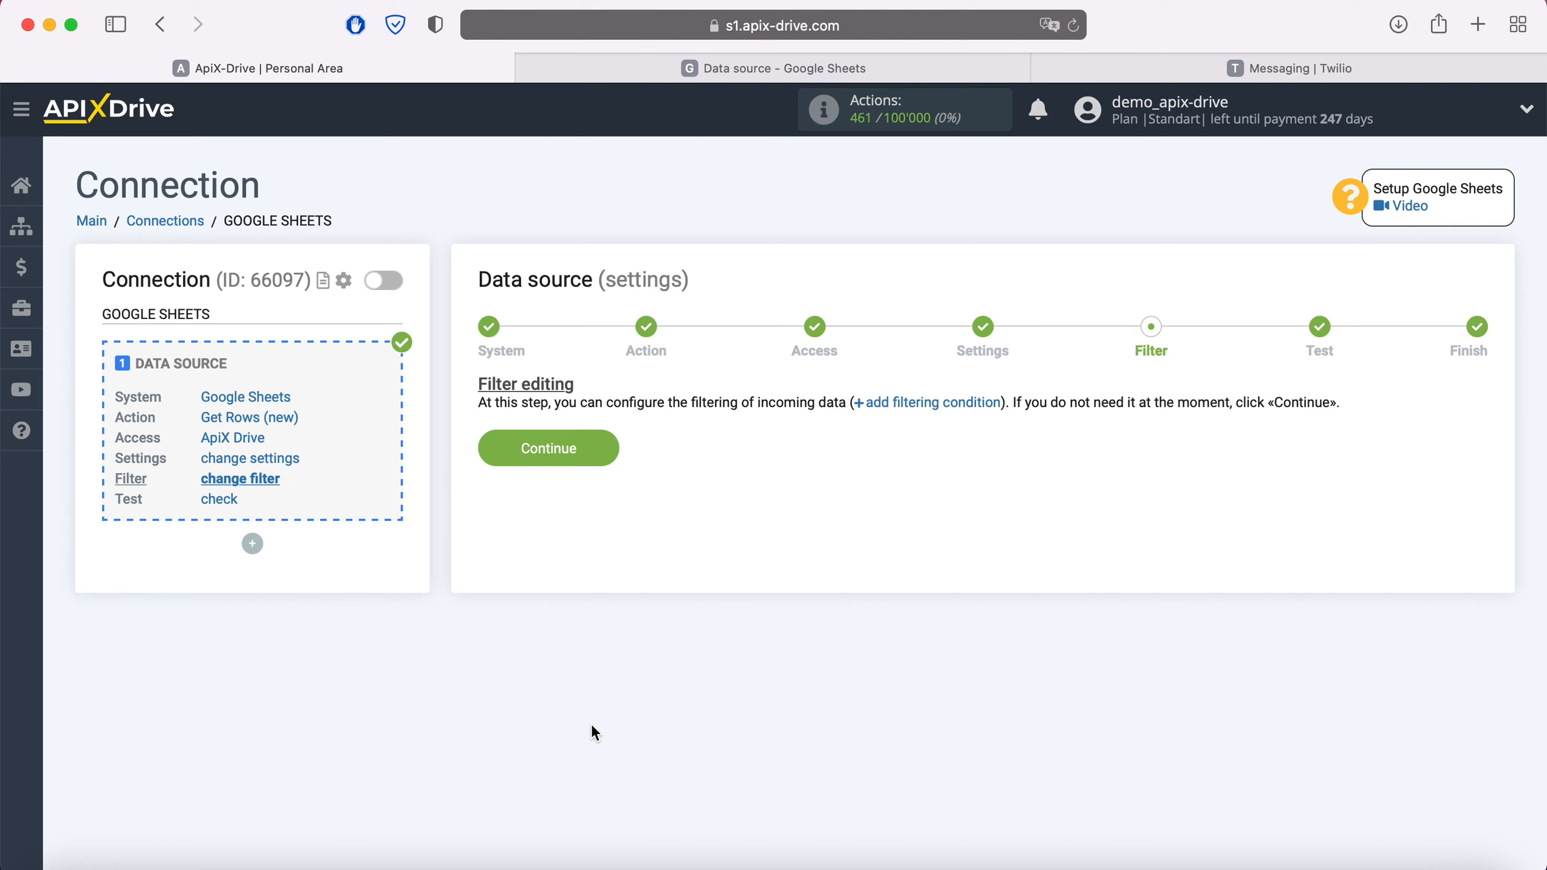
Step: Finish the data source setup without a filter and begin configuring the data destination
{"action": "left_click", "coordinate": [593, 450]}
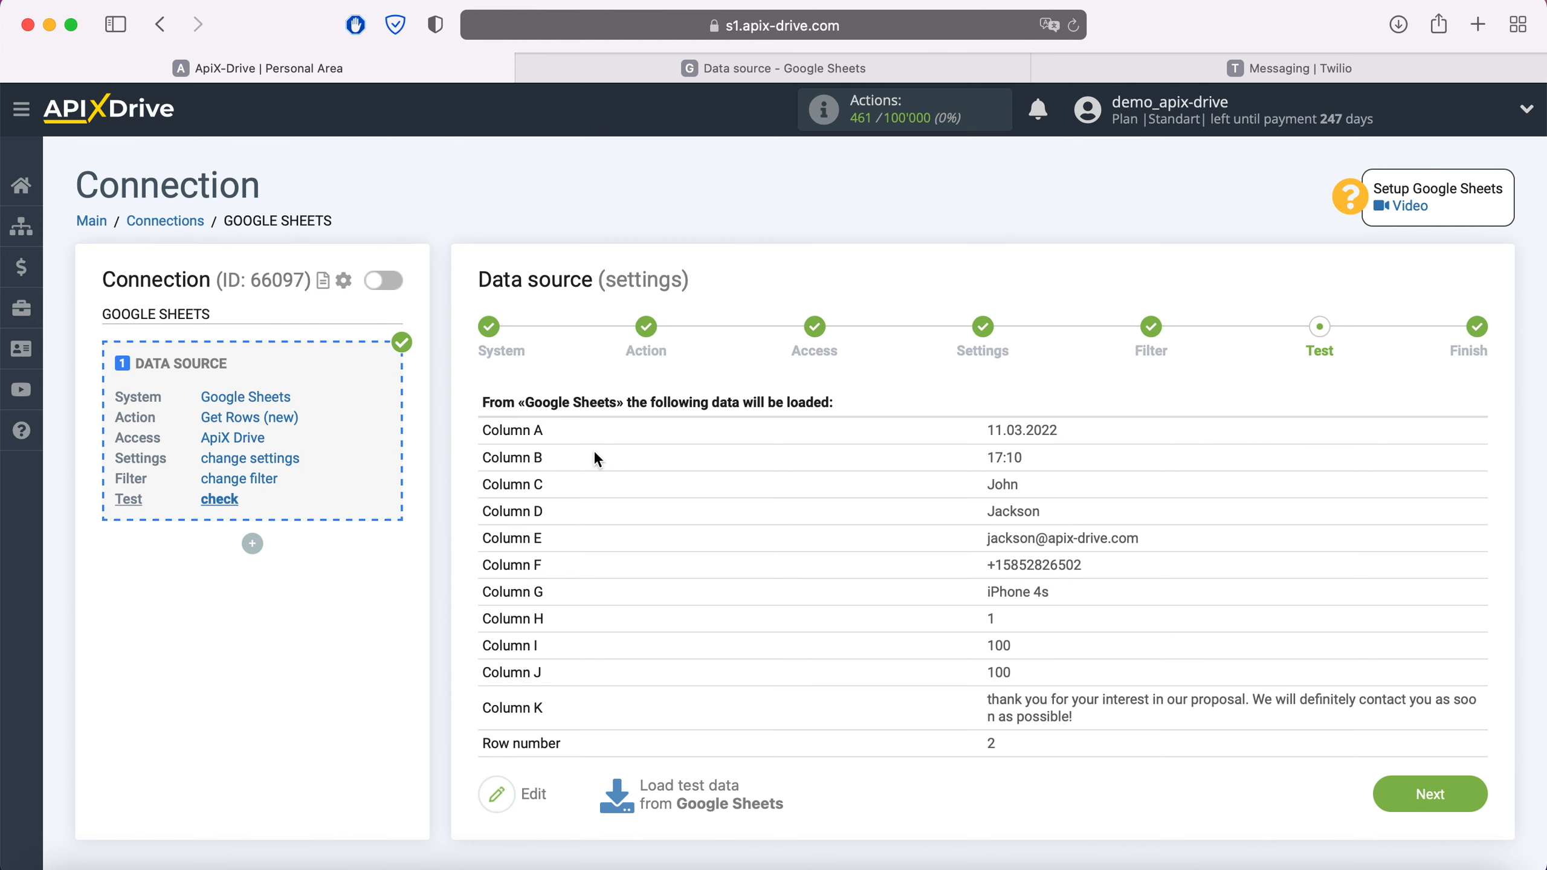
{"action": "left_click", "coordinate": [1452, 797]}
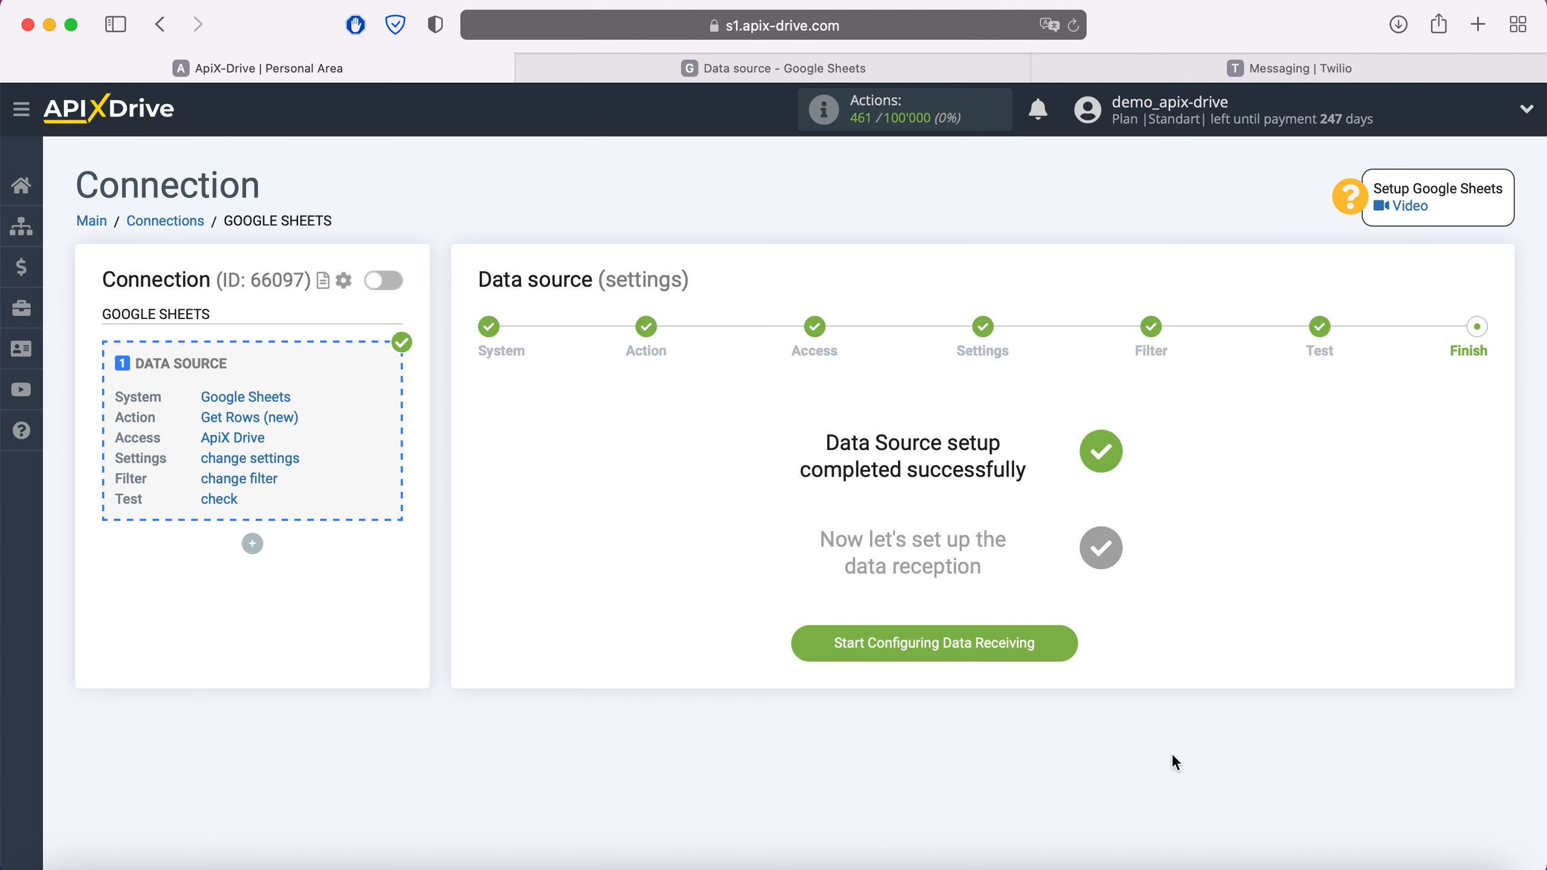
{"action": "left_click", "coordinate": [1061, 642]}
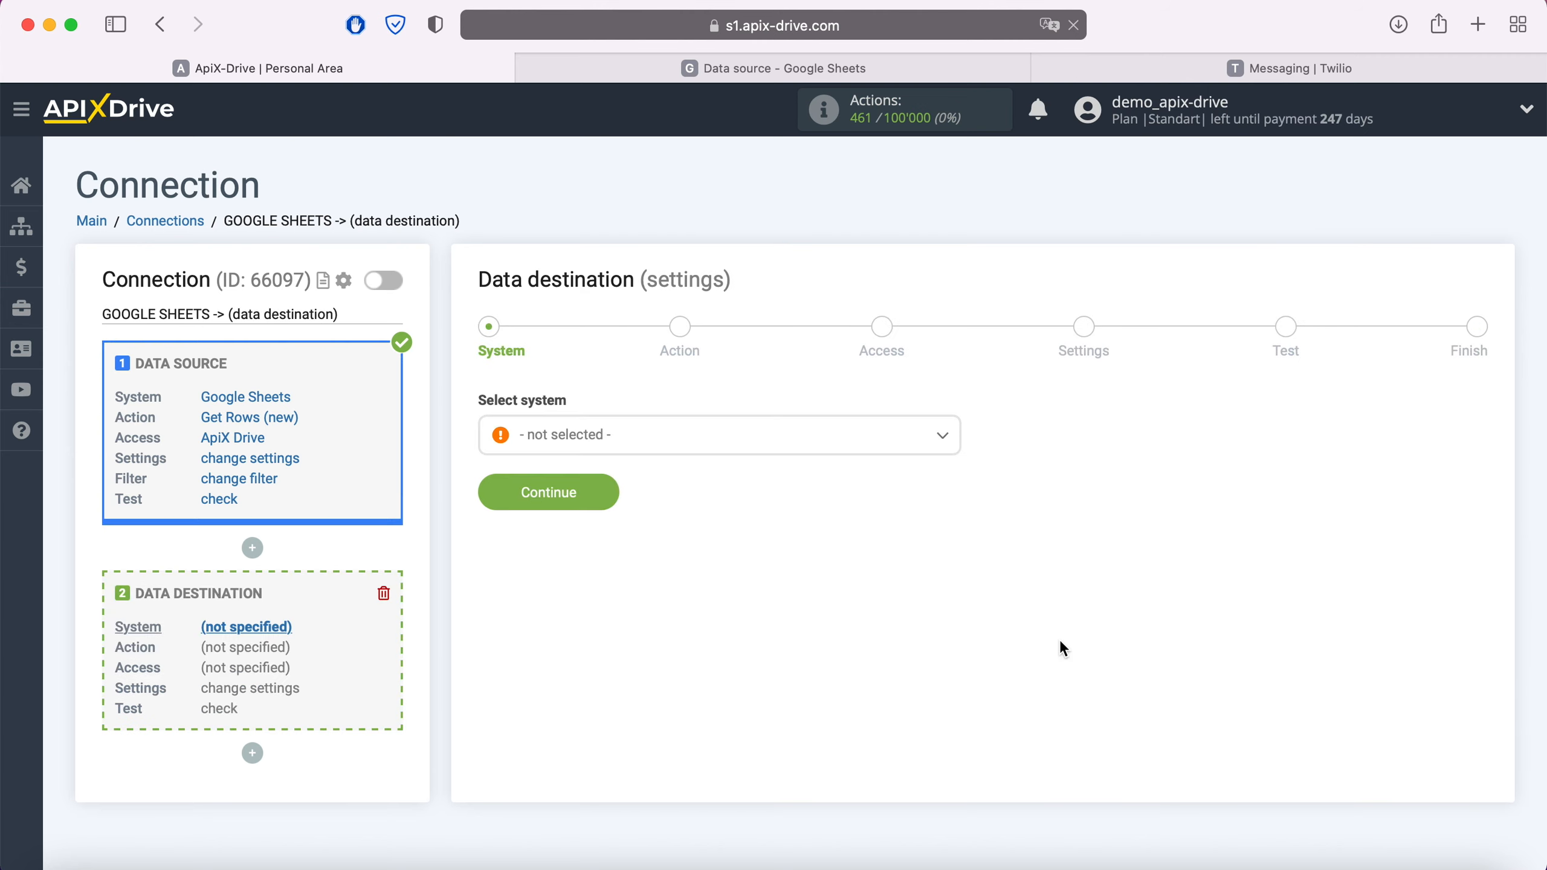
Step: Set Twilio as the data destination system
{"action": "left_click", "coordinate": [753, 443]}
{"action": "scroll", "coordinate": [766, 555], "scroll_direction": "down", "scroll_amount": 5}
{"action": "scroll", "coordinate": [768, 557], "scroll_direction": "down", "scroll_amount": 15}
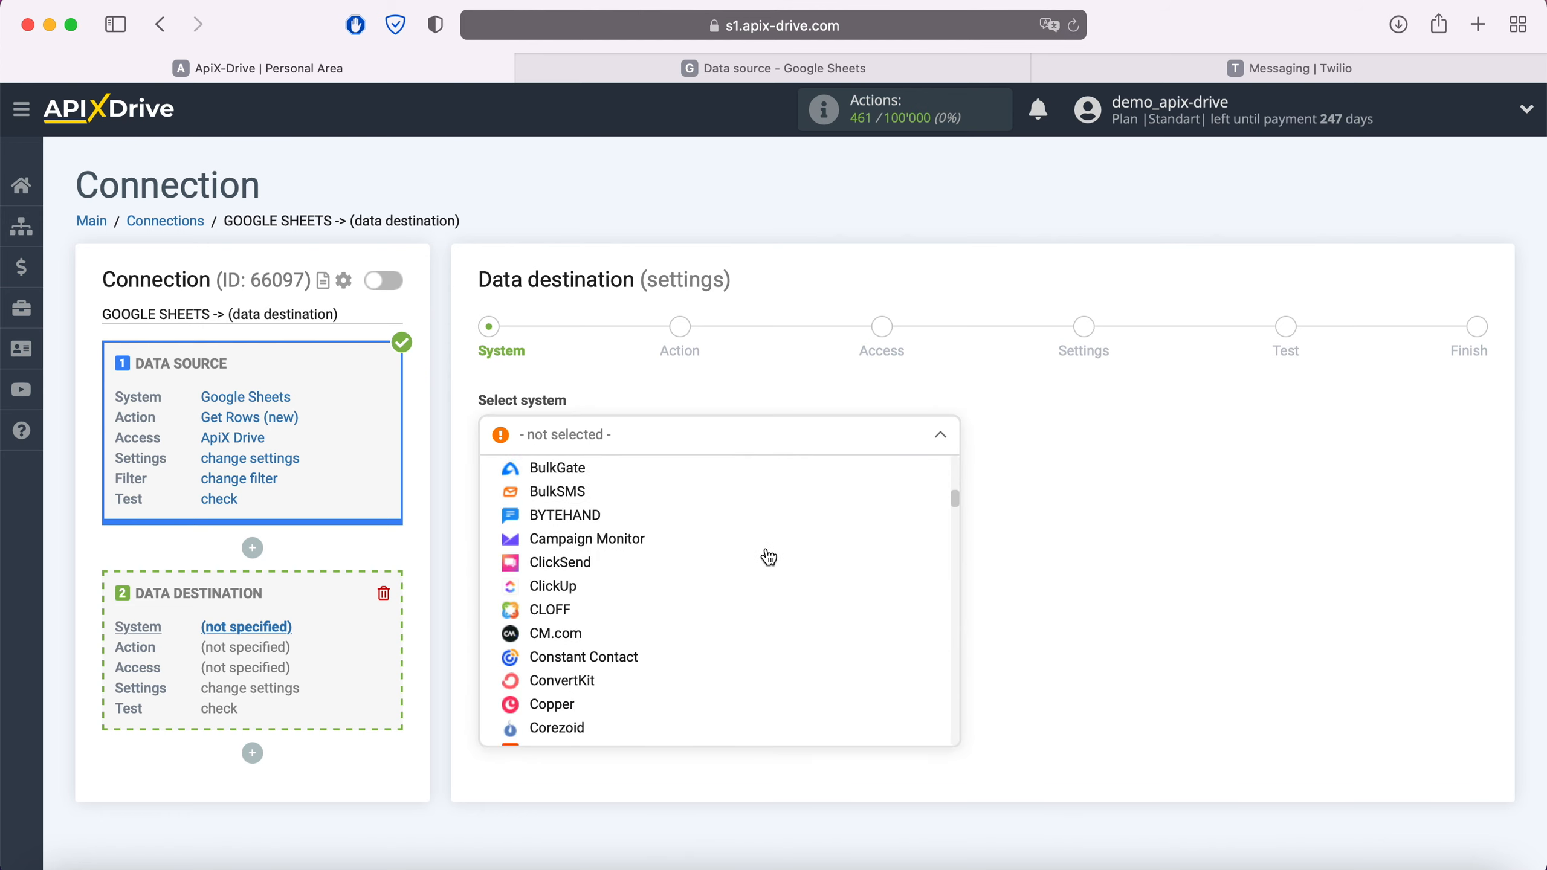
{"action": "scroll", "coordinate": [769, 557], "scroll_direction": "down", "scroll_amount": 15}
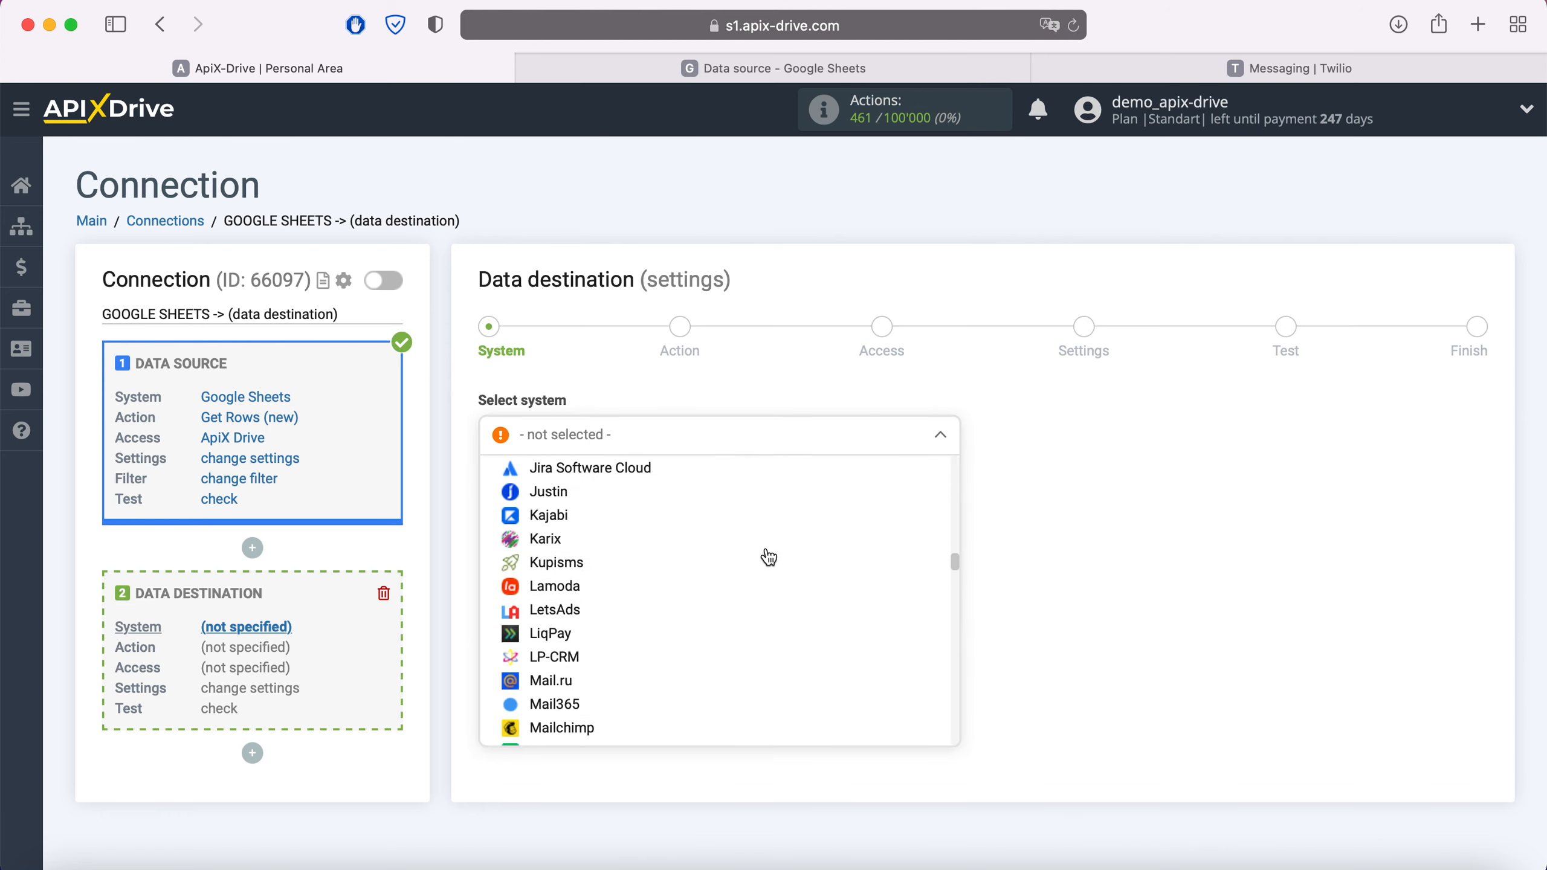
{"action": "scroll", "coordinate": [769, 557], "scroll_direction": "down", "scroll_amount": 15}
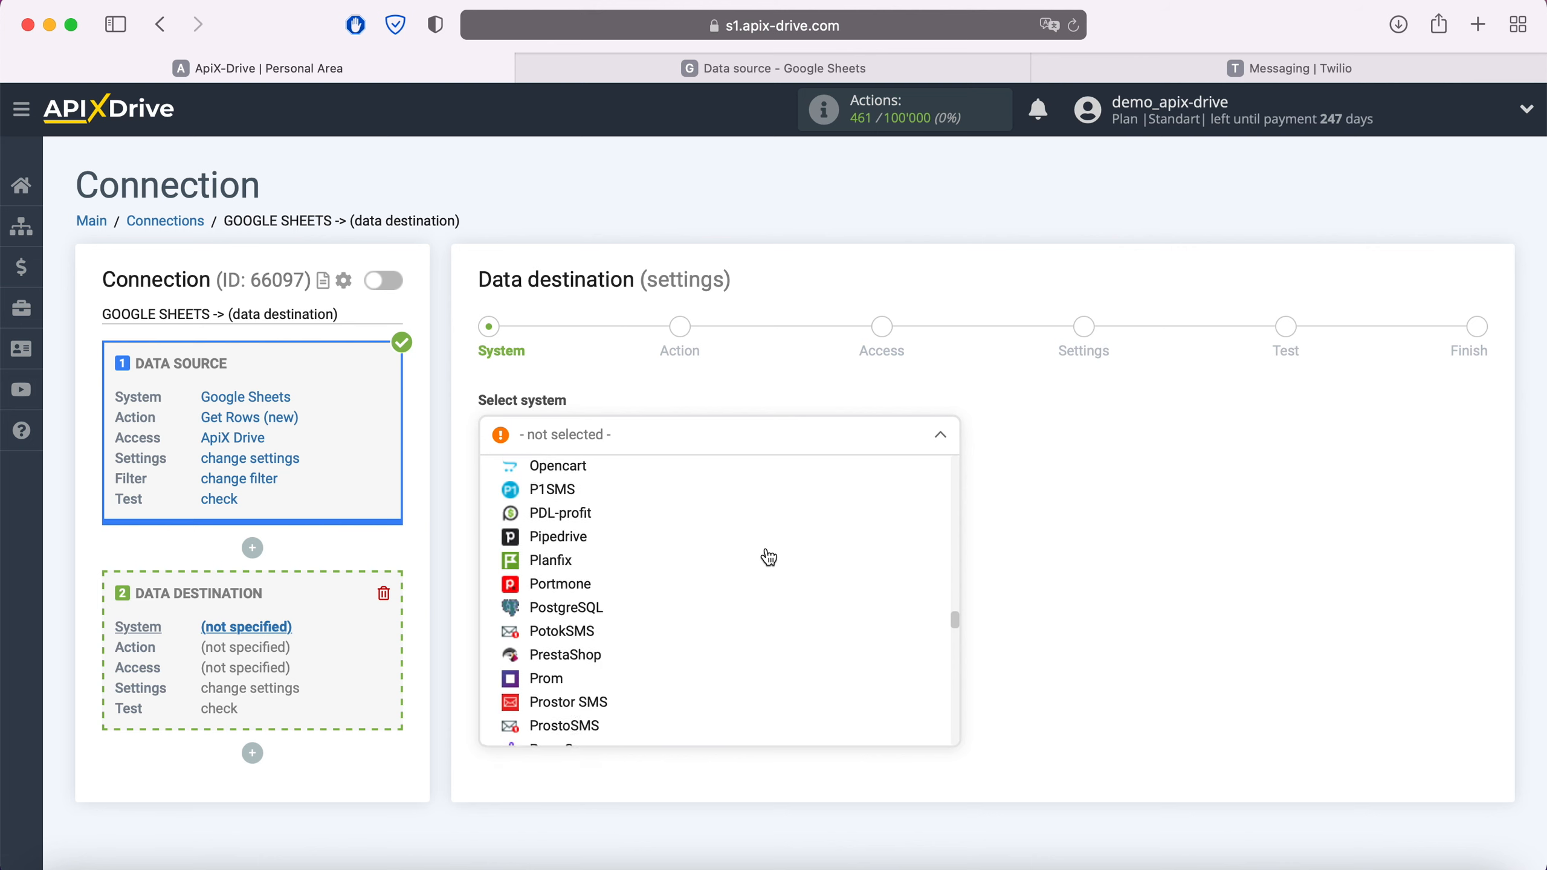
{"action": "scroll", "coordinate": [768, 557], "scroll_direction": "down", "scroll_amount": 15}
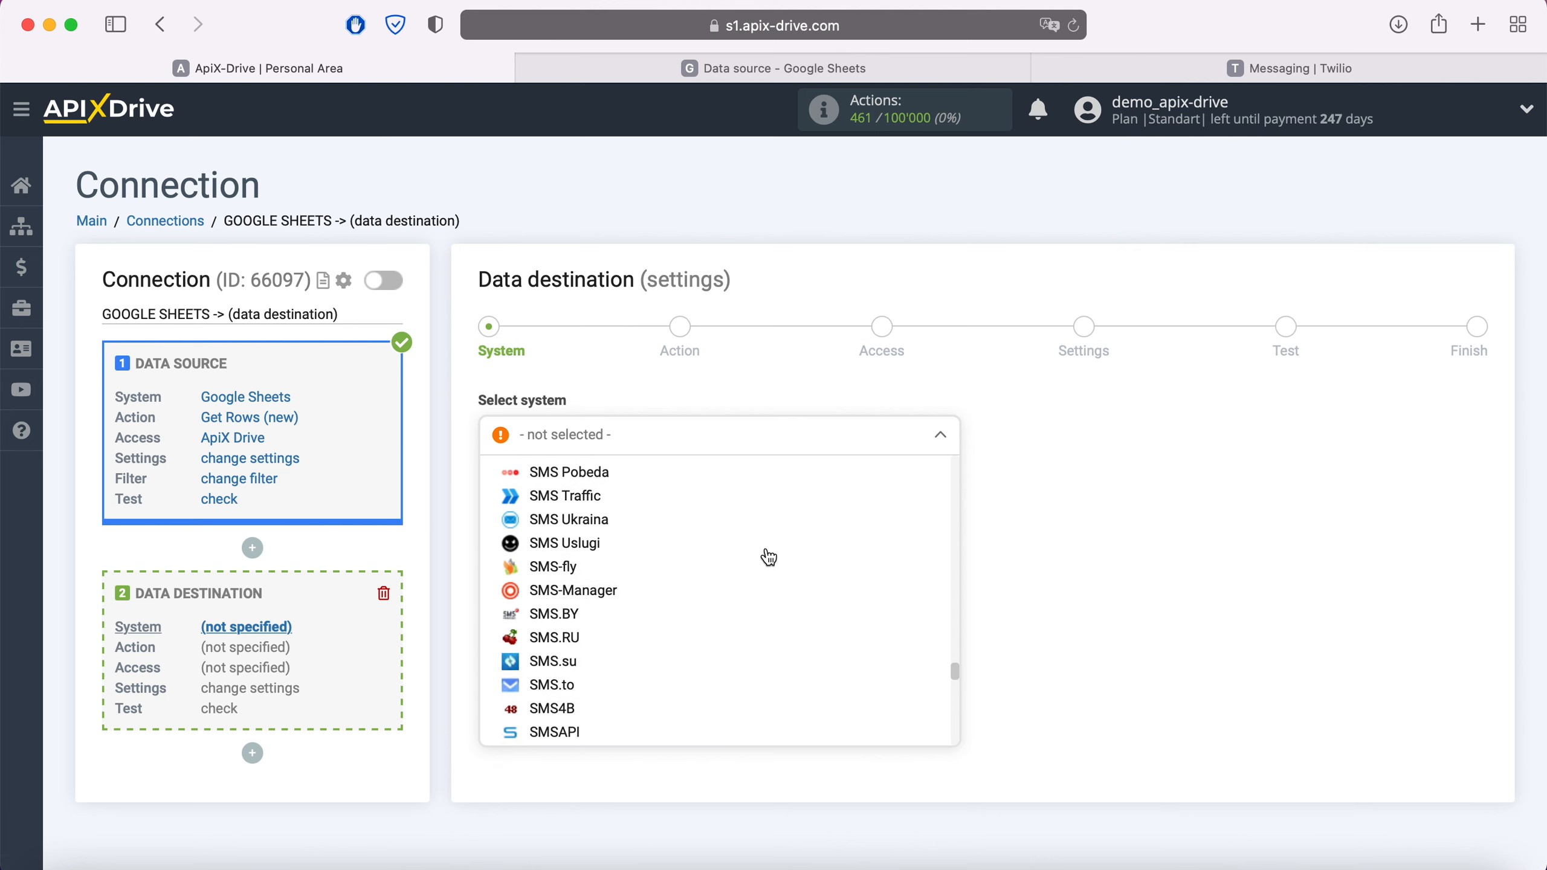
{"action": "scroll", "coordinate": [768, 557], "scroll_direction": "down", "scroll_amount": 5}
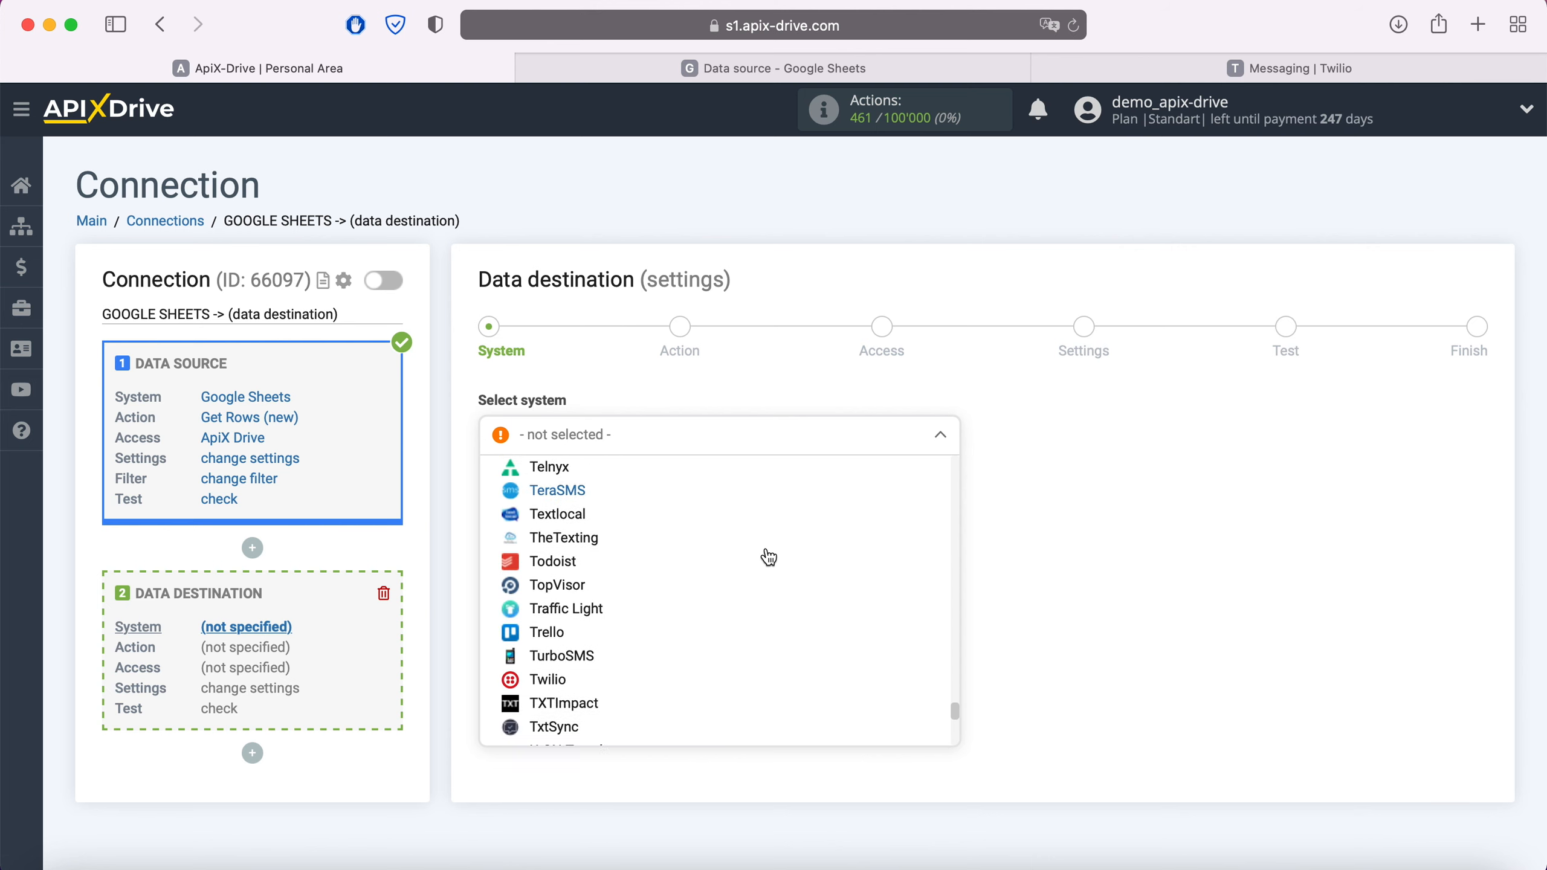
{"action": "left_click", "coordinate": [790, 613]}
{"action": "left_click", "coordinate": [609, 496]}
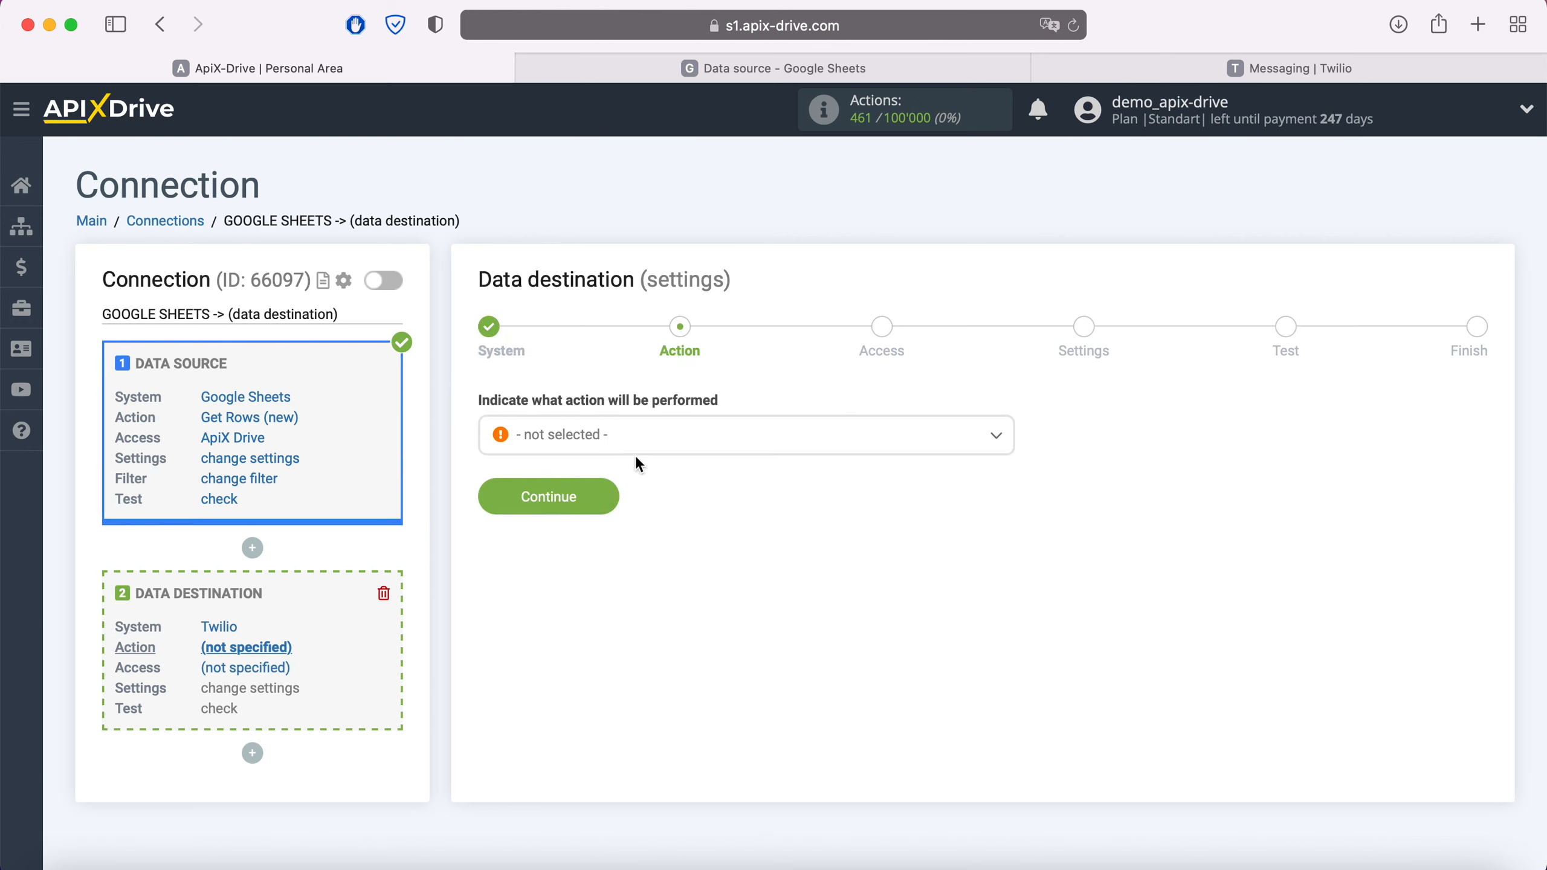
Step: Set the Twilio destination's action to Send SMS
{"action": "left_click", "coordinate": [636, 448]}
{"action": "left_click", "coordinate": [560, 542]}
{"action": "left_click", "coordinate": [610, 497]}
Step: Start connecting a Twilio account and fill in its SID with the live Account SID from Twilio's API keys & tokens page
{"action": "left_click", "coordinate": [572, 427]}
{"action": "left_click", "coordinate": [1289, 69]}
{"action": "left_click", "coordinate": [1286, 124]}
{"action": "left_click", "coordinate": [1339, 464]}
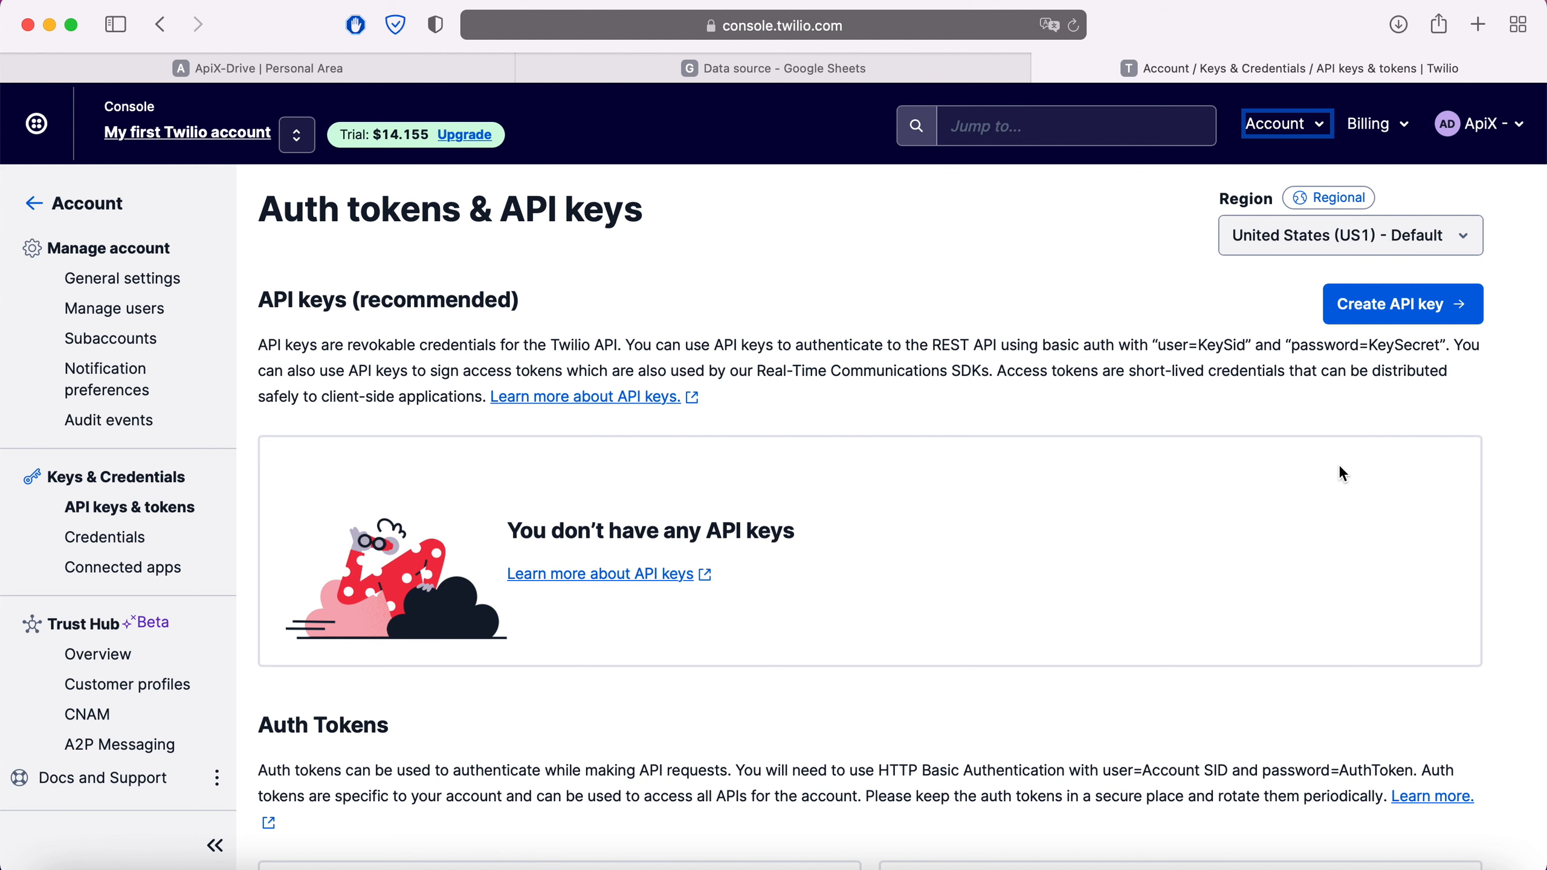
{"action": "scroll", "coordinate": [1342, 473], "scroll_direction": "down", "scroll_amount": 5}
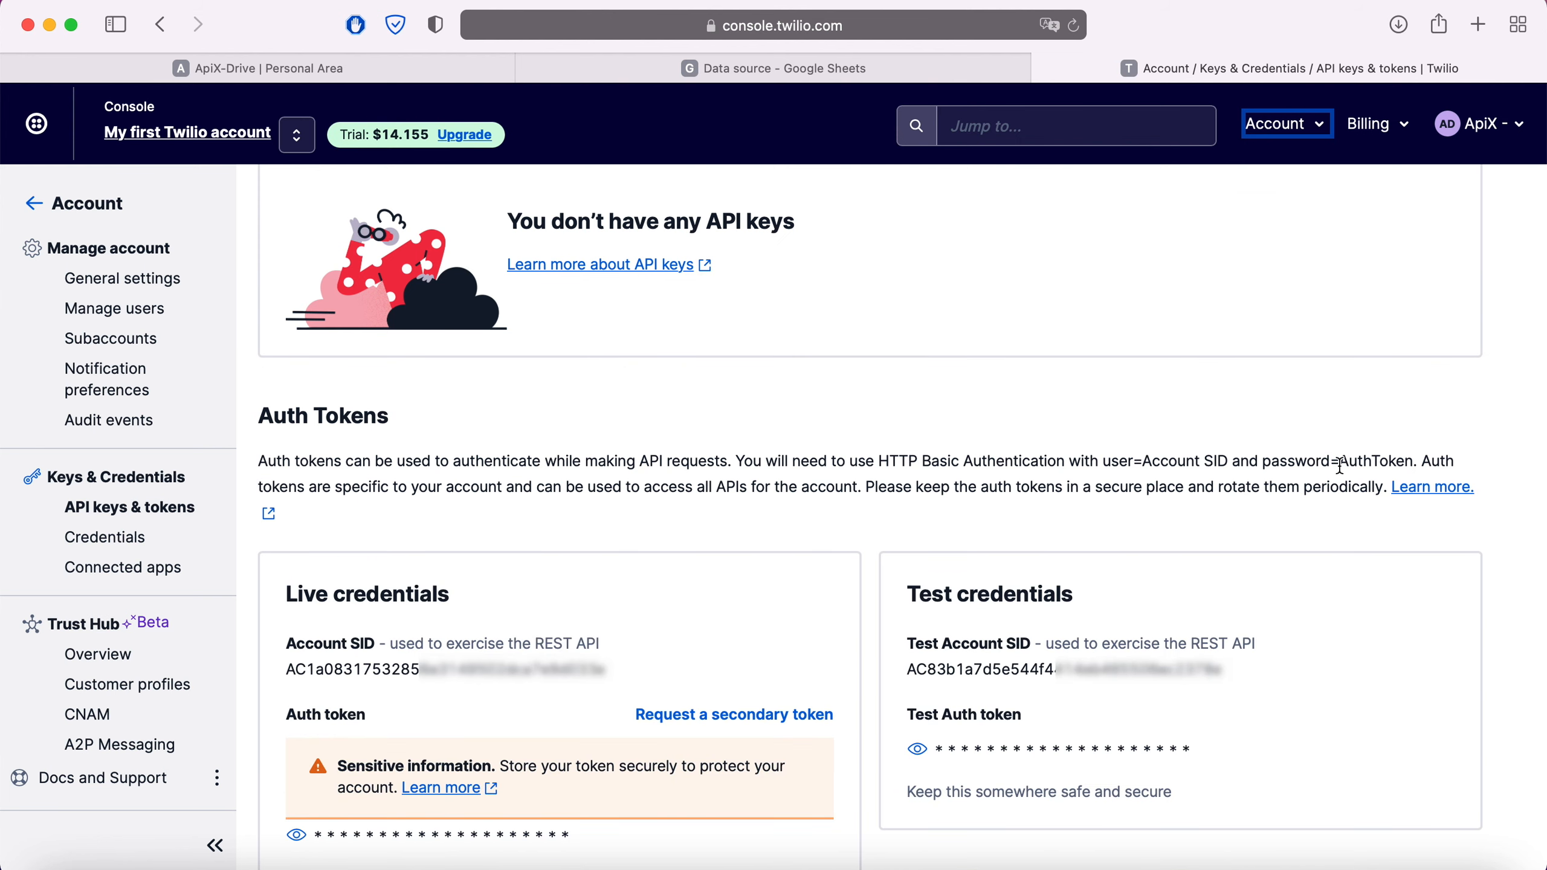
{"action": "scroll", "coordinate": [1338, 464], "scroll_direction": "down", "scroll_amount": 1}
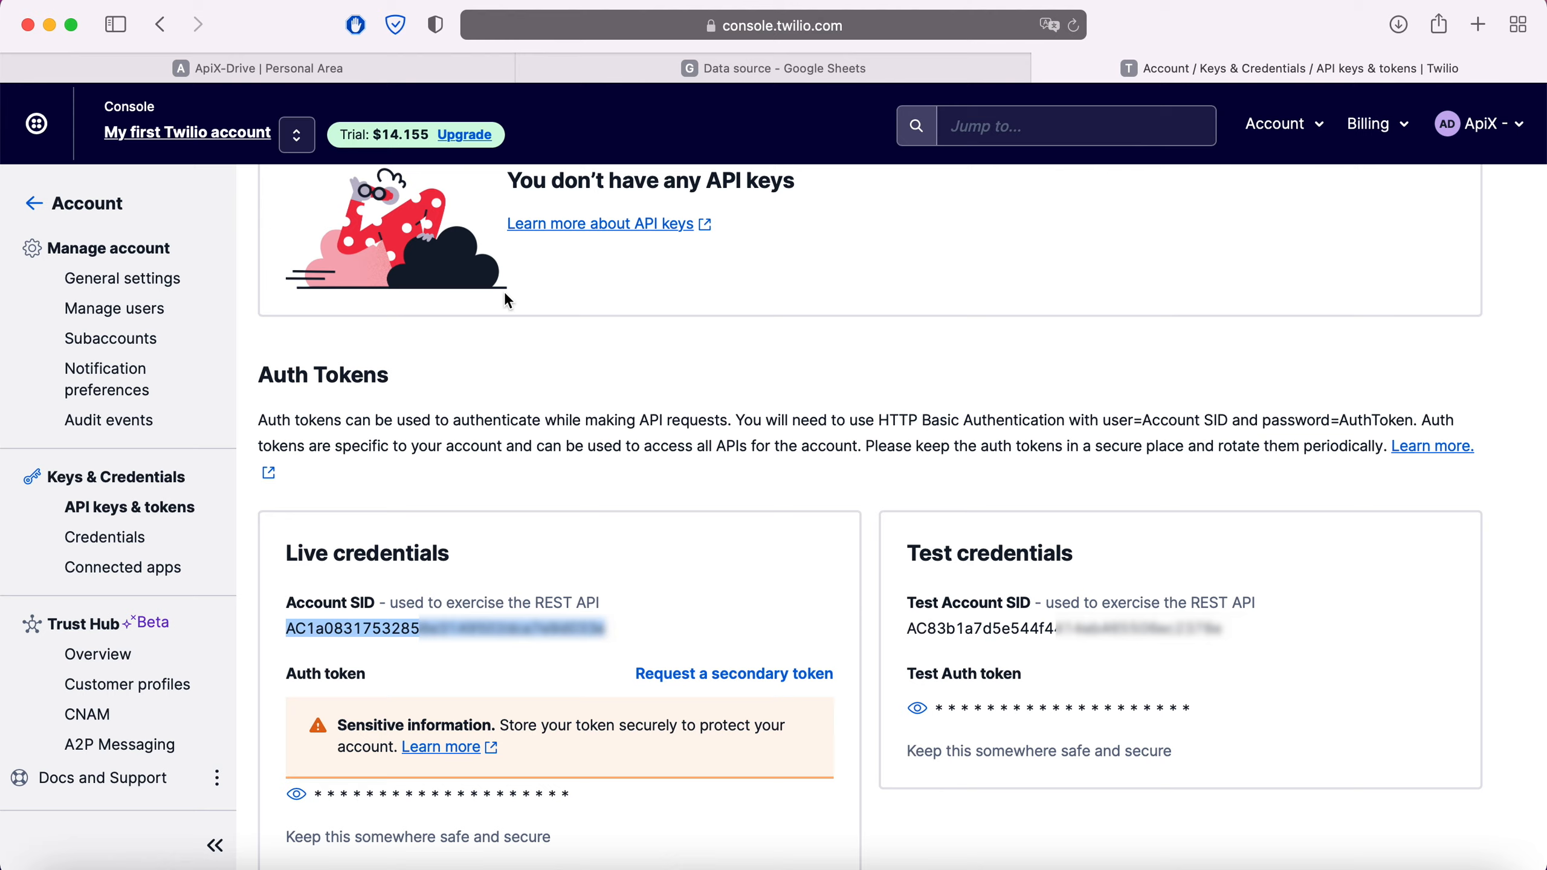
{"action": "left_click", "coordinate": [432, 68]}
{"action": "right_click", "coordinate": [571, 419]}
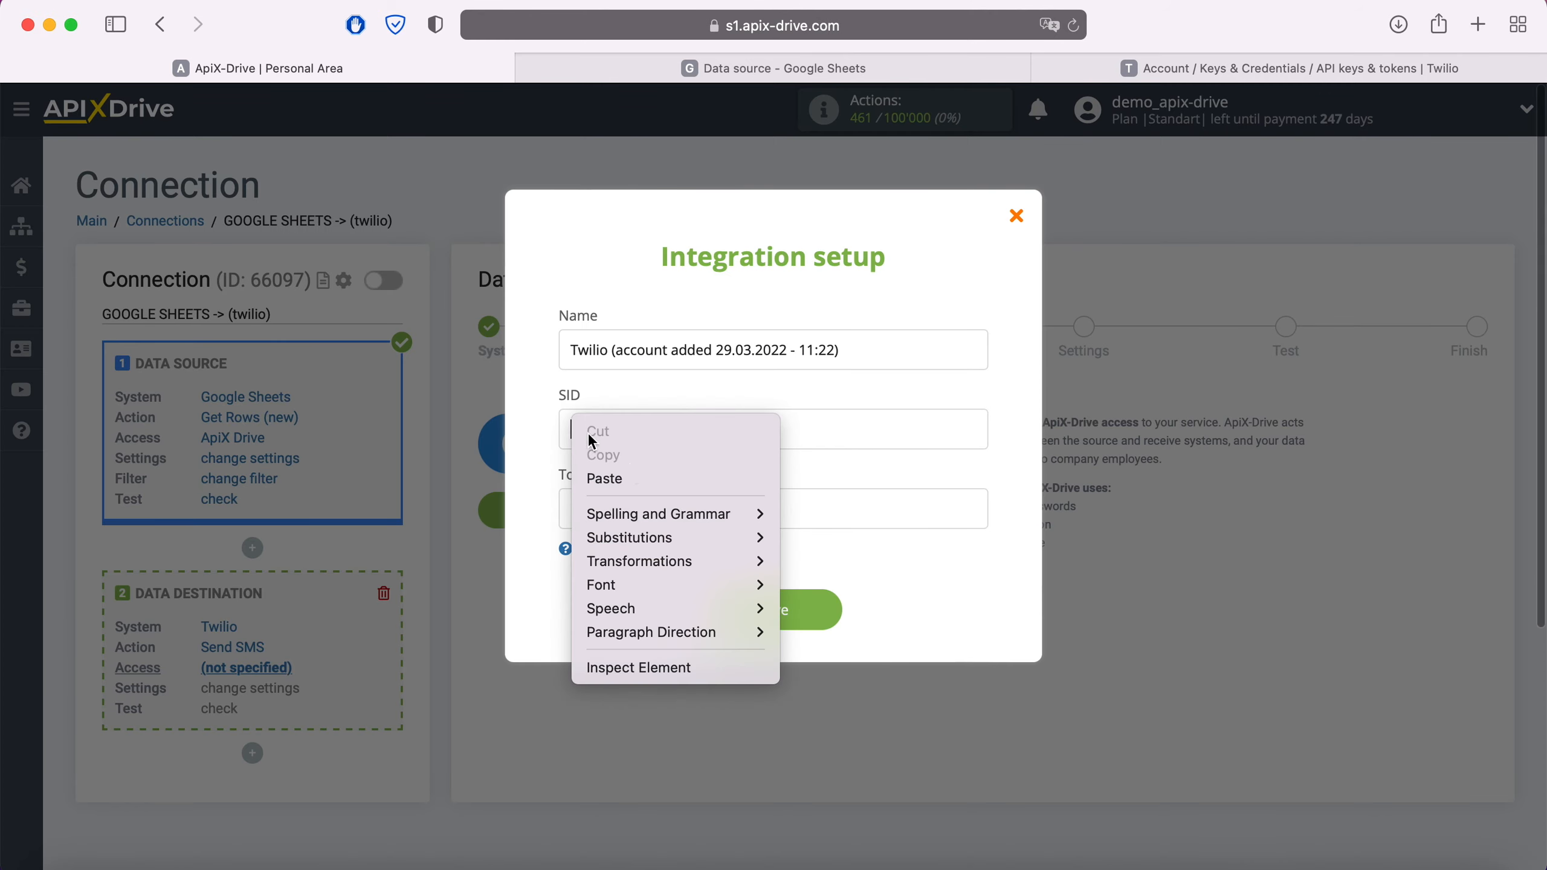
{"action": "left_click", "coordinate": [639, 476]}
Step: Reveal the live Auth token in the Twilio console, copy it and paste it as the Token in the Twilio integration setup
{"action": "left_click", "coordinate": [1121, 76]}
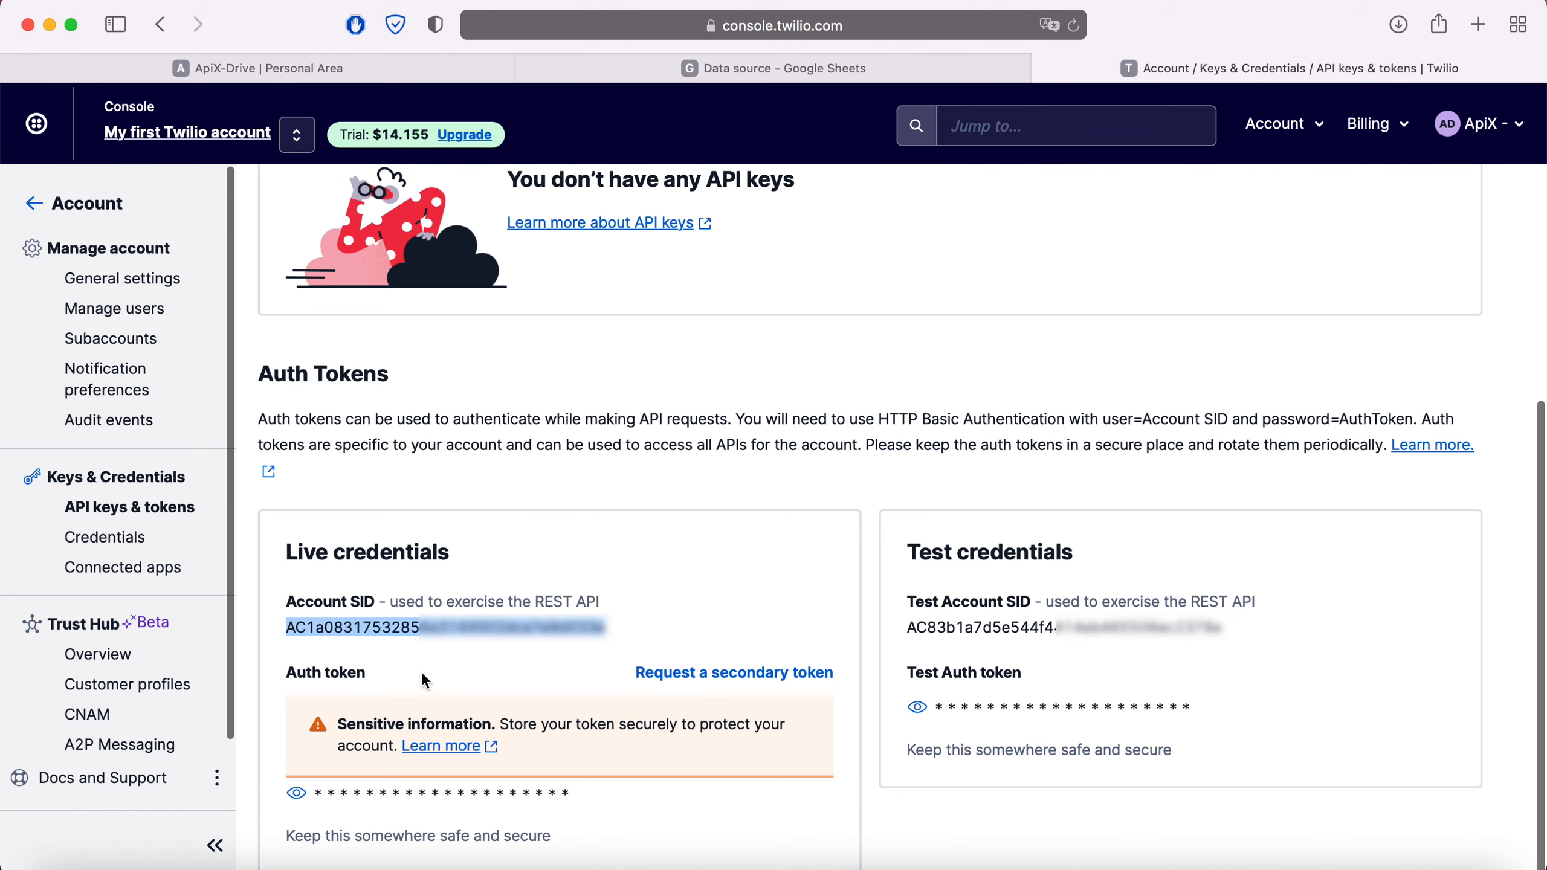
{"action": "left_click", "coordinate": [305, 794]}
{"action": "left_click_drag", "start_coordinate": [316, 797], "coordinate": [606, 789]}
{"action": "right_click", "coordinate": [569, 792]}
{"action": "left_click", "coordinate": [606, 720]}
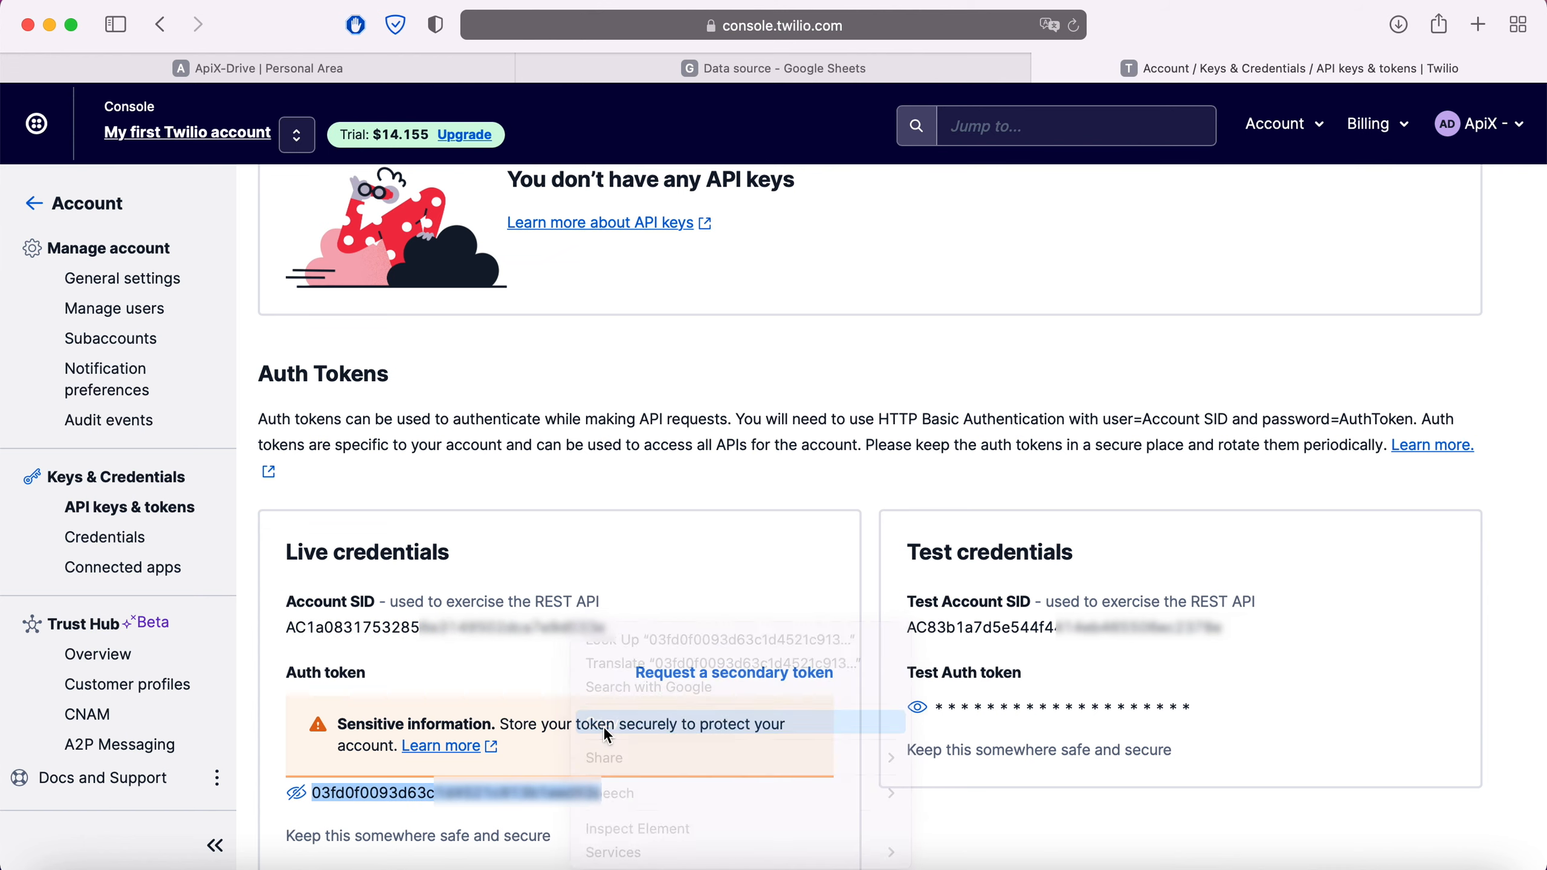
{"action": "left_click", "coordinate": [473, 76]}
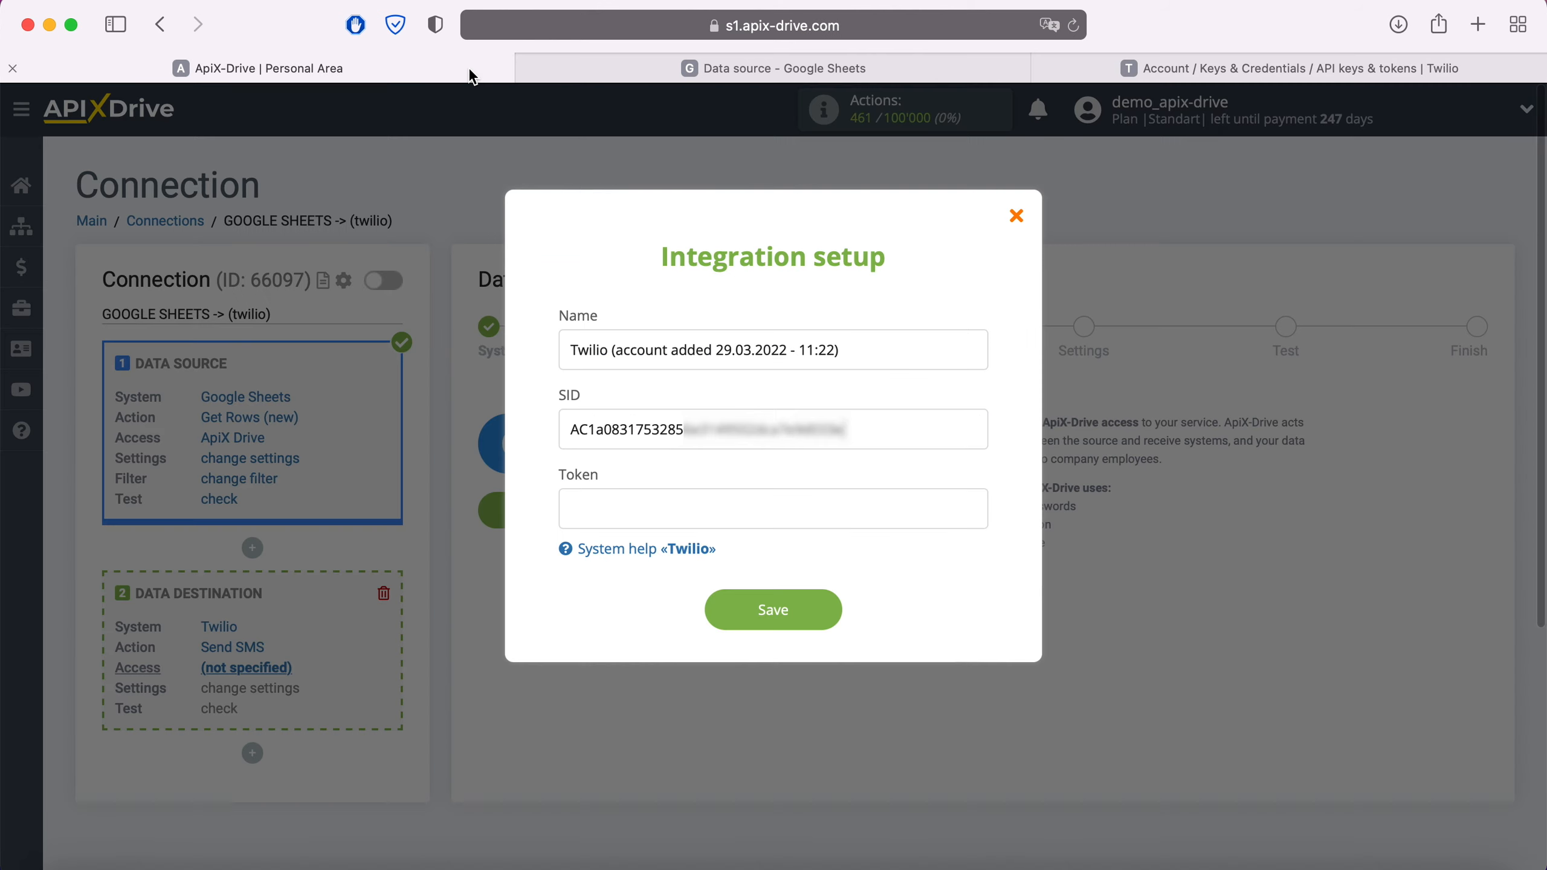
{"action": "right_click", "coordinate": [616, 498]}
{"action": "left_click", "coordinate": [649, 561]}
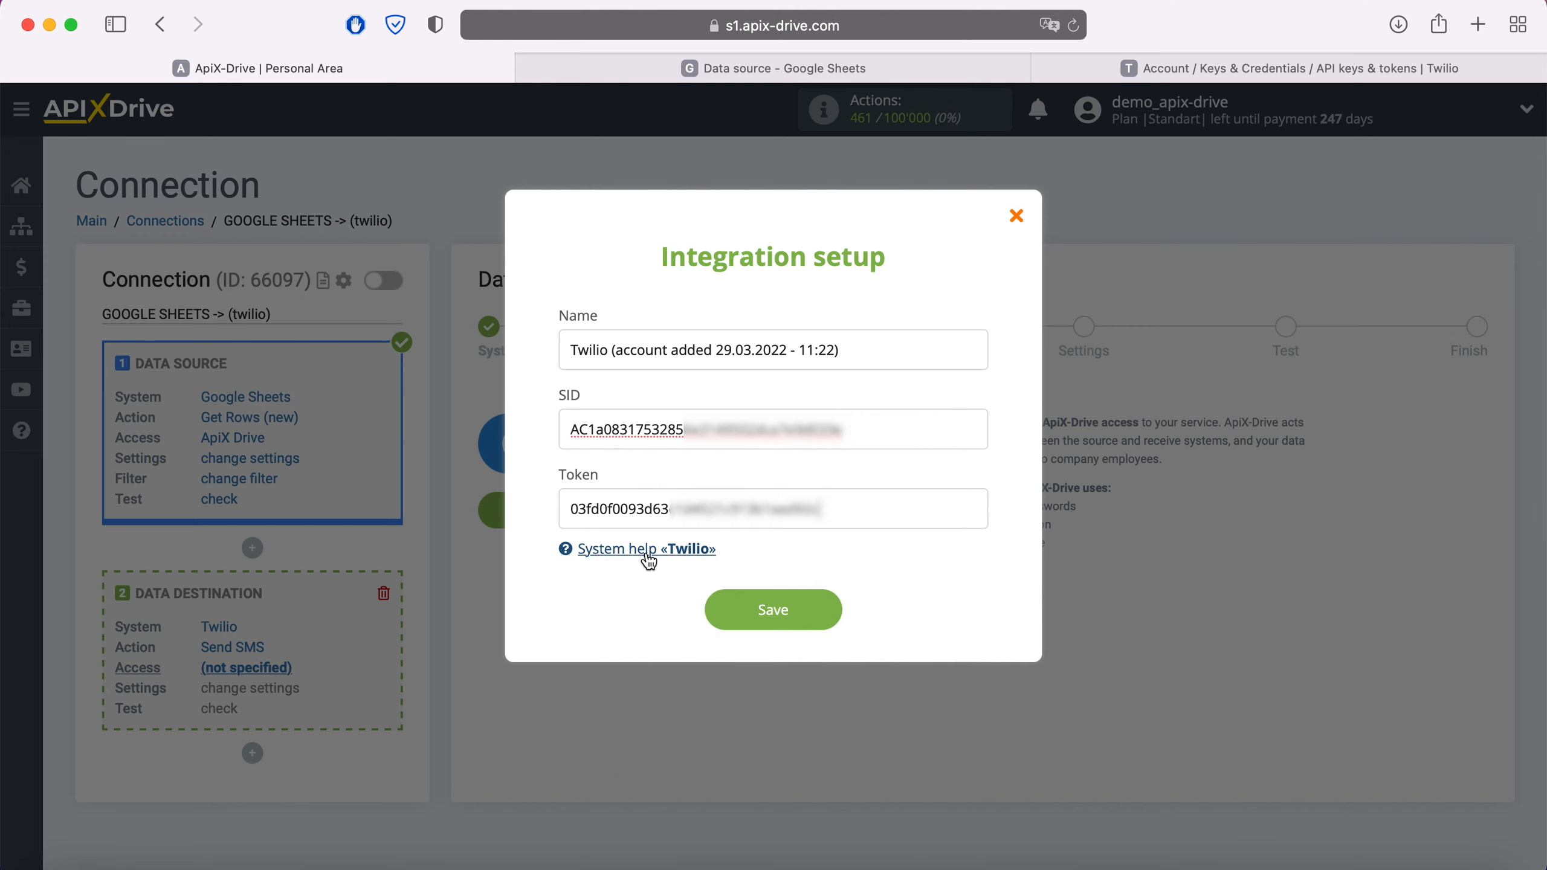
Step: Save the Twilio integration setup and continue with the newly connected Twilio account as the destination login
{"action": "left_click", "coordinate": [835, 606]}
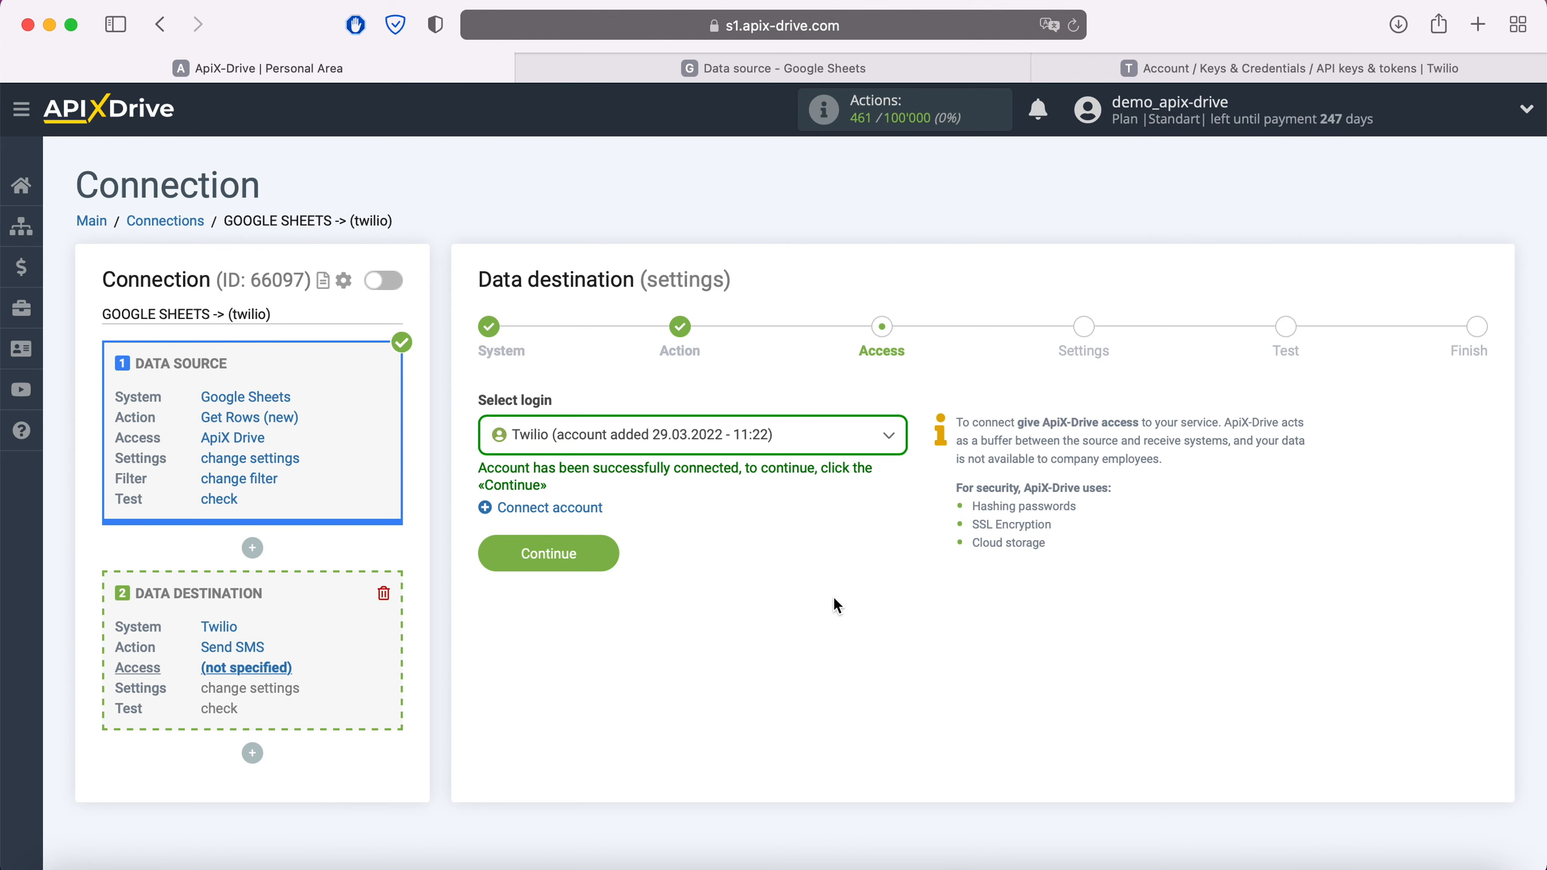
{"action": "left_click", "coordinate": [791, 446]}
{"action": "left_click", "coordinate": [687, 567]}
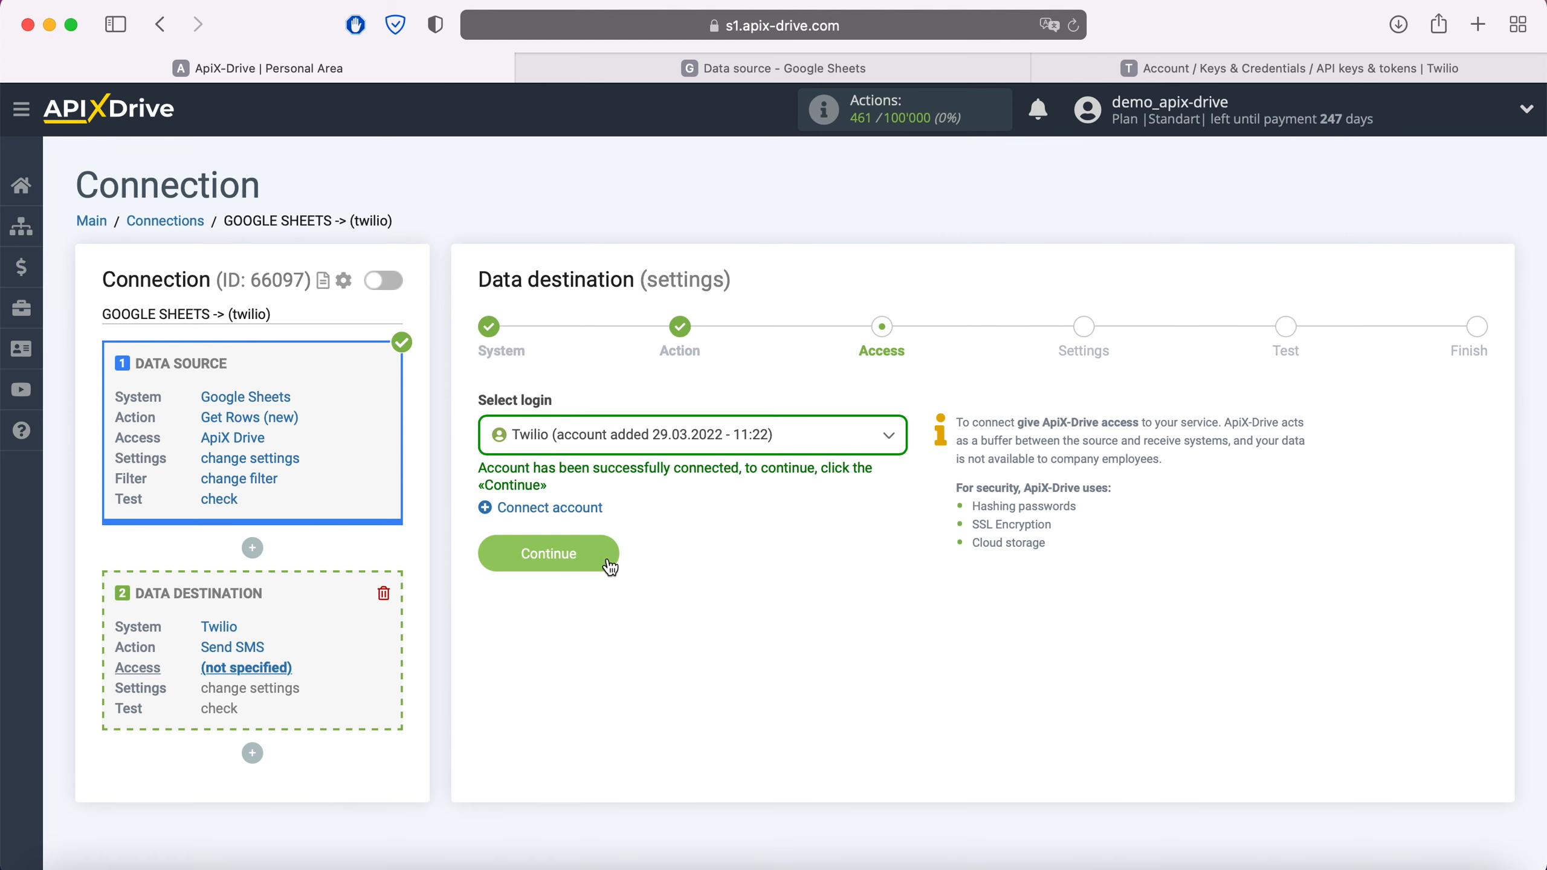
{"action": "left_click", "coordinate": [609, 566]}
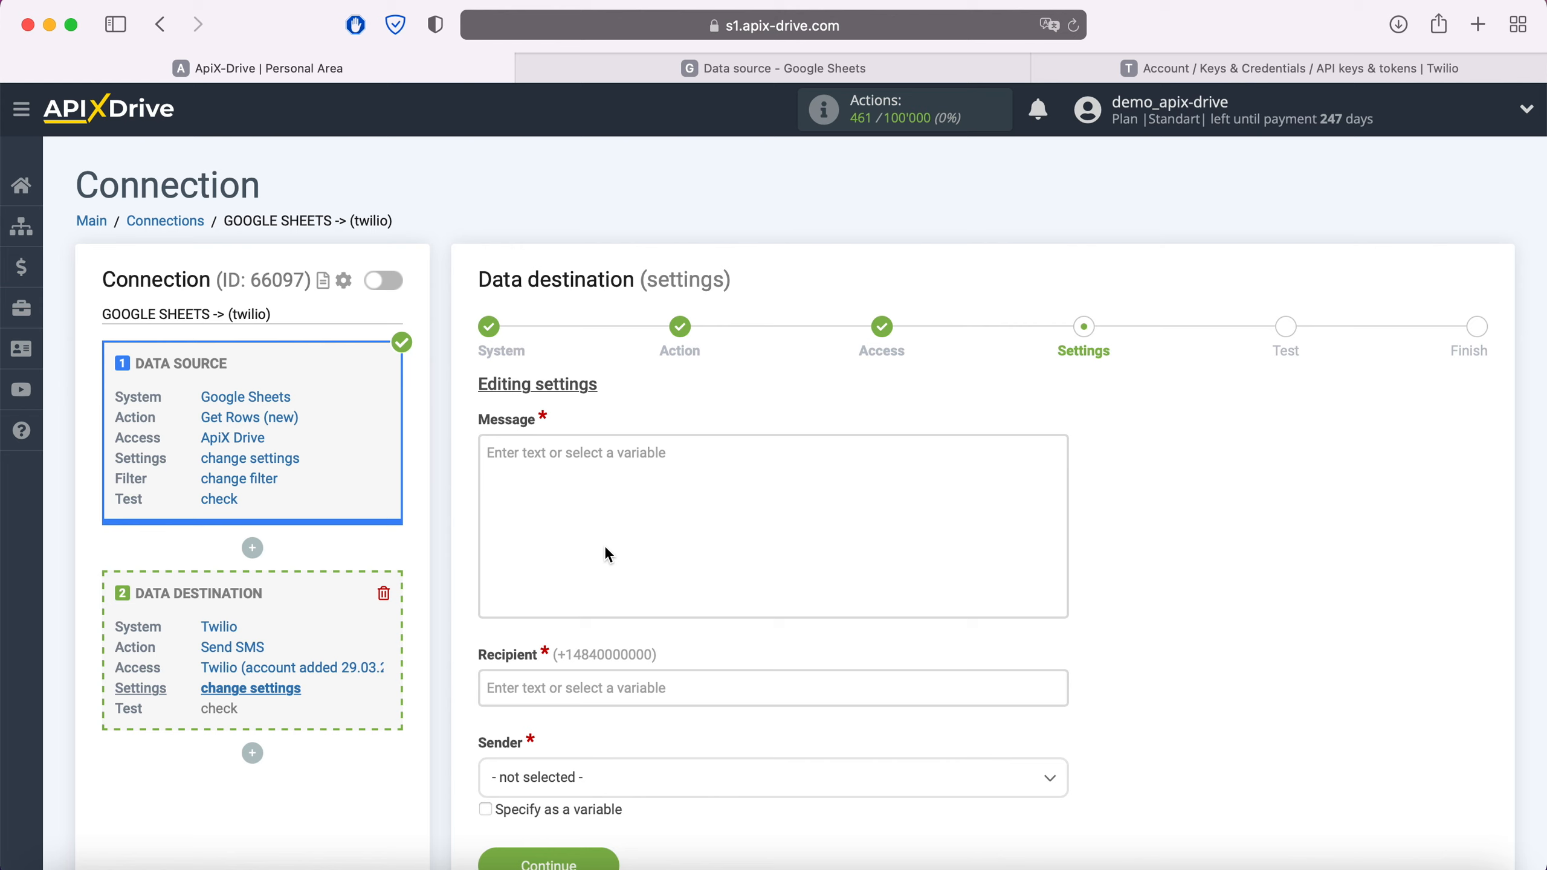
Step: Compose the SMS message as "Hello", the Google Sheets Column C variable and a comma, with the Column K variable on a new line
{"action": "left_click", "coordinate": [606, 552]}
{"action": "scroll", "coordinate": [555, 469], "scroll_direction": "down", "scroll_amount": 4}
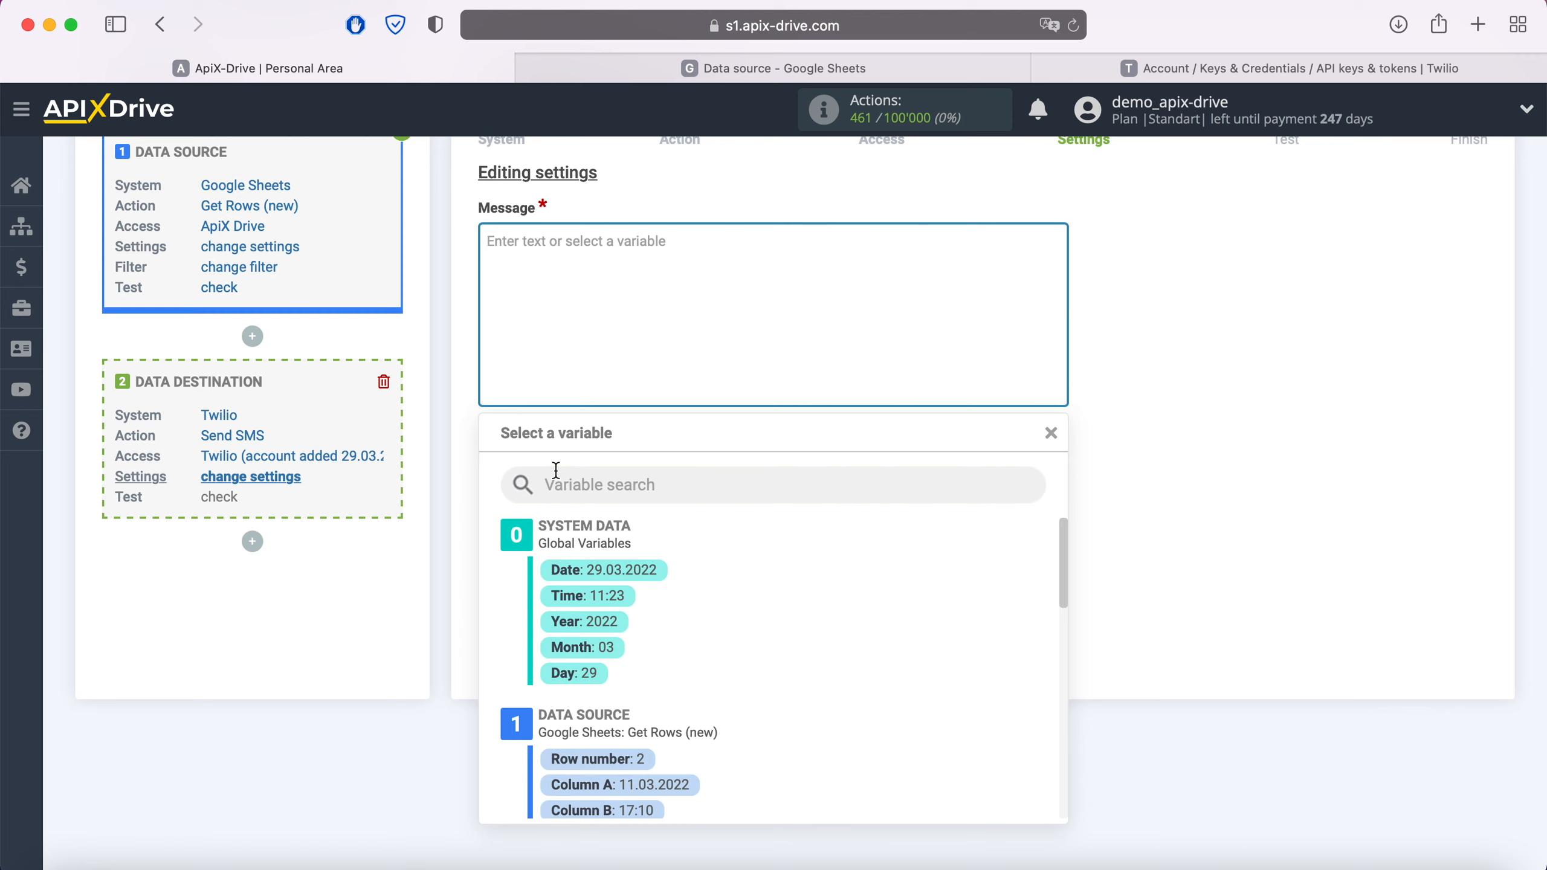
{"action": "scroll", "coordinate": [843, 573], "scroll_direction": "down", "scroll_amount": 3}
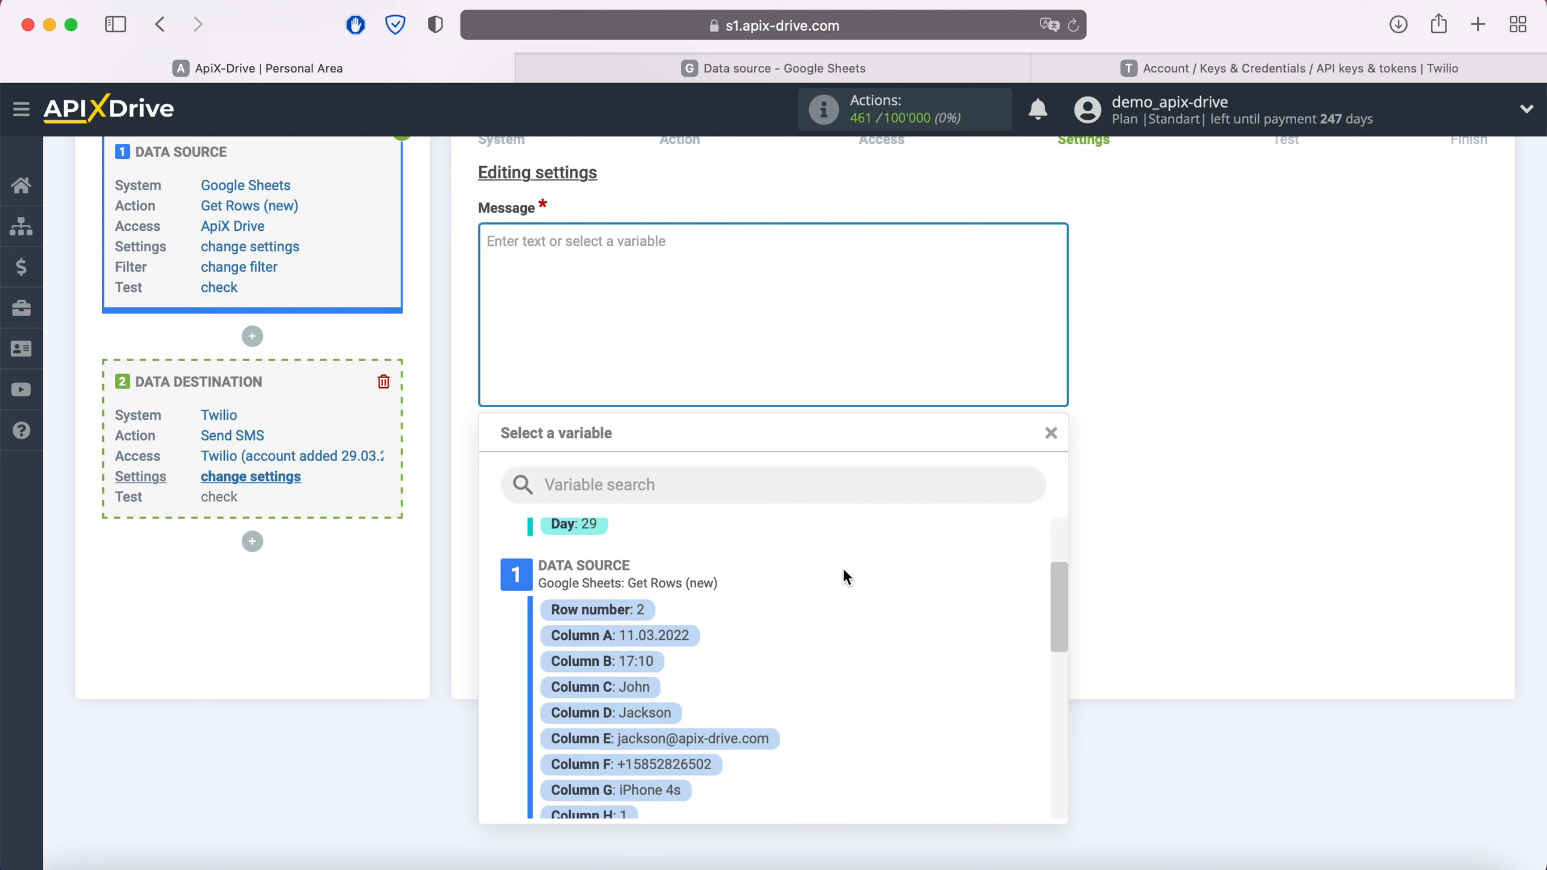
{"action": "left_click", "coordinate": [631, 687]}
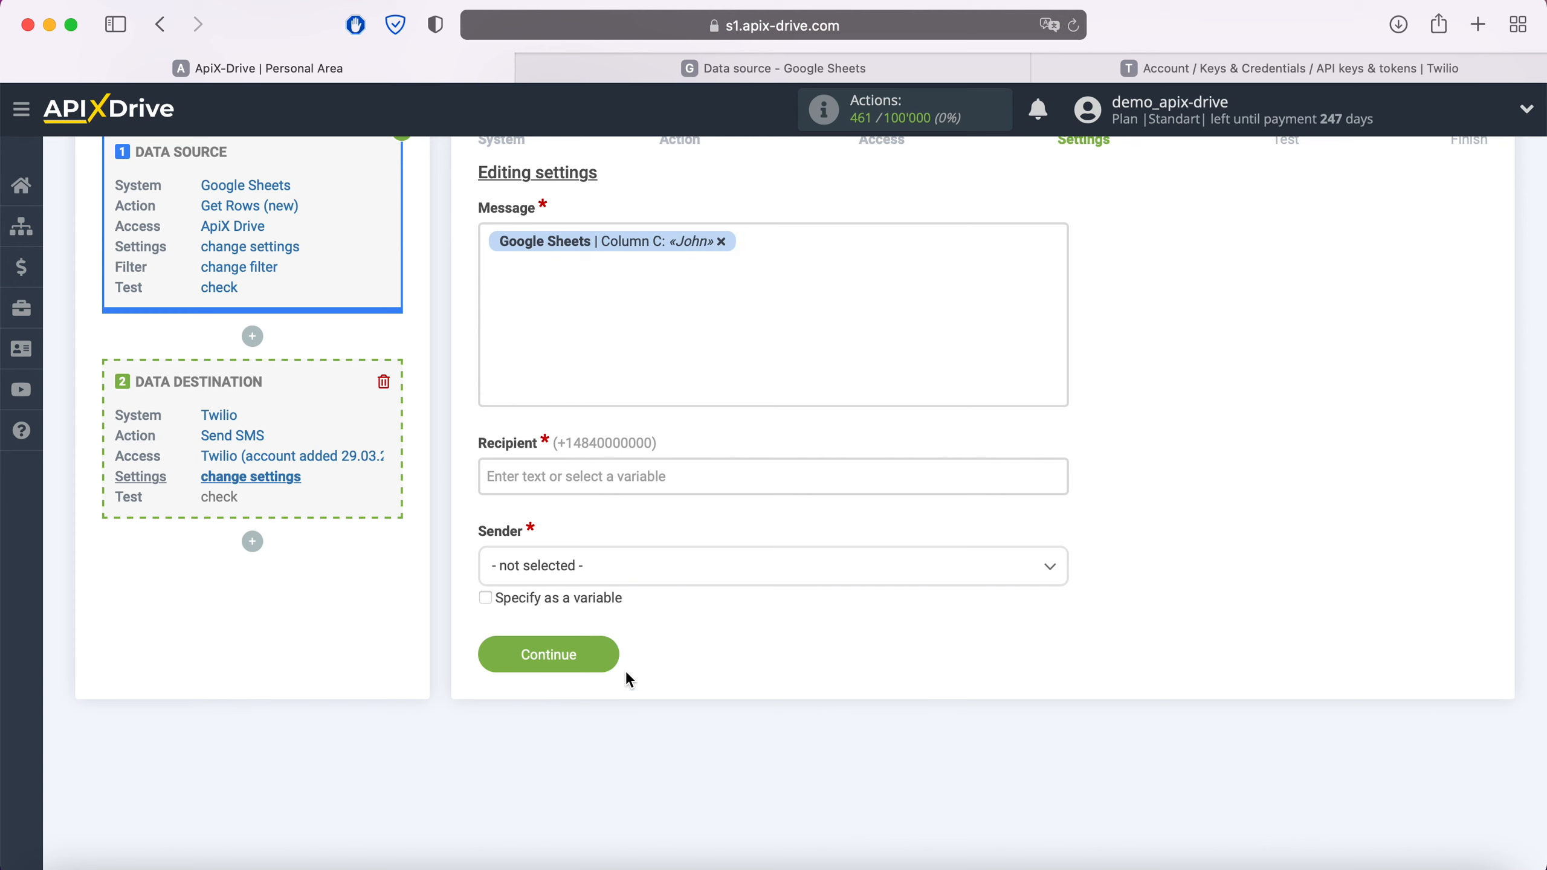
{"action": "left_click", "coordinate": [487, 249]}
{"action": "type", "text": "Hello"}
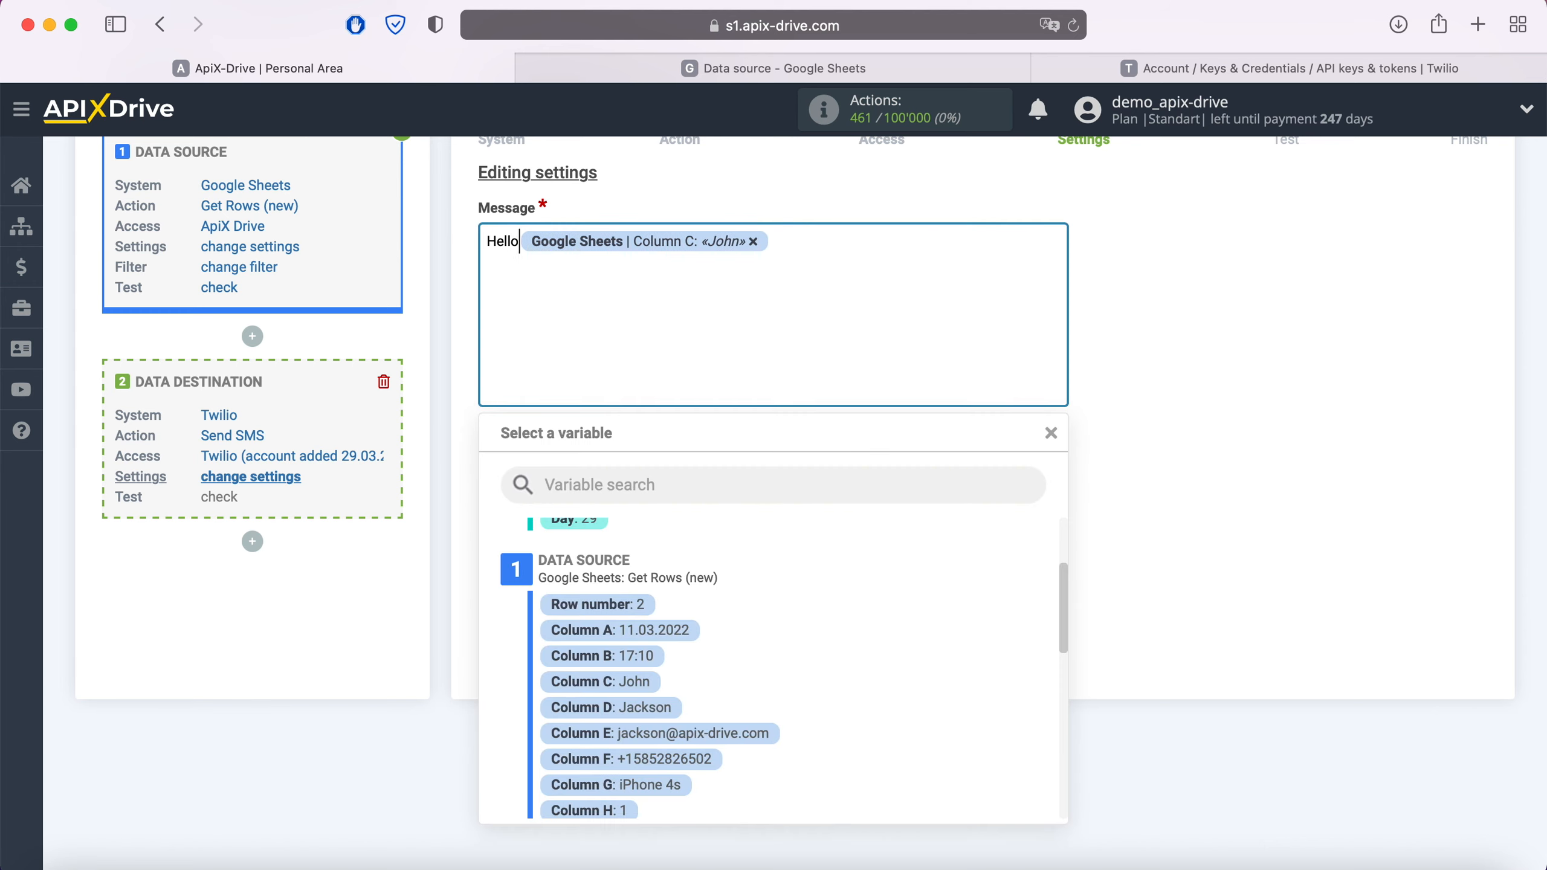
{"action": "left_click", "coordinate": [822, 242]}
{"action": "type", "text": ","}
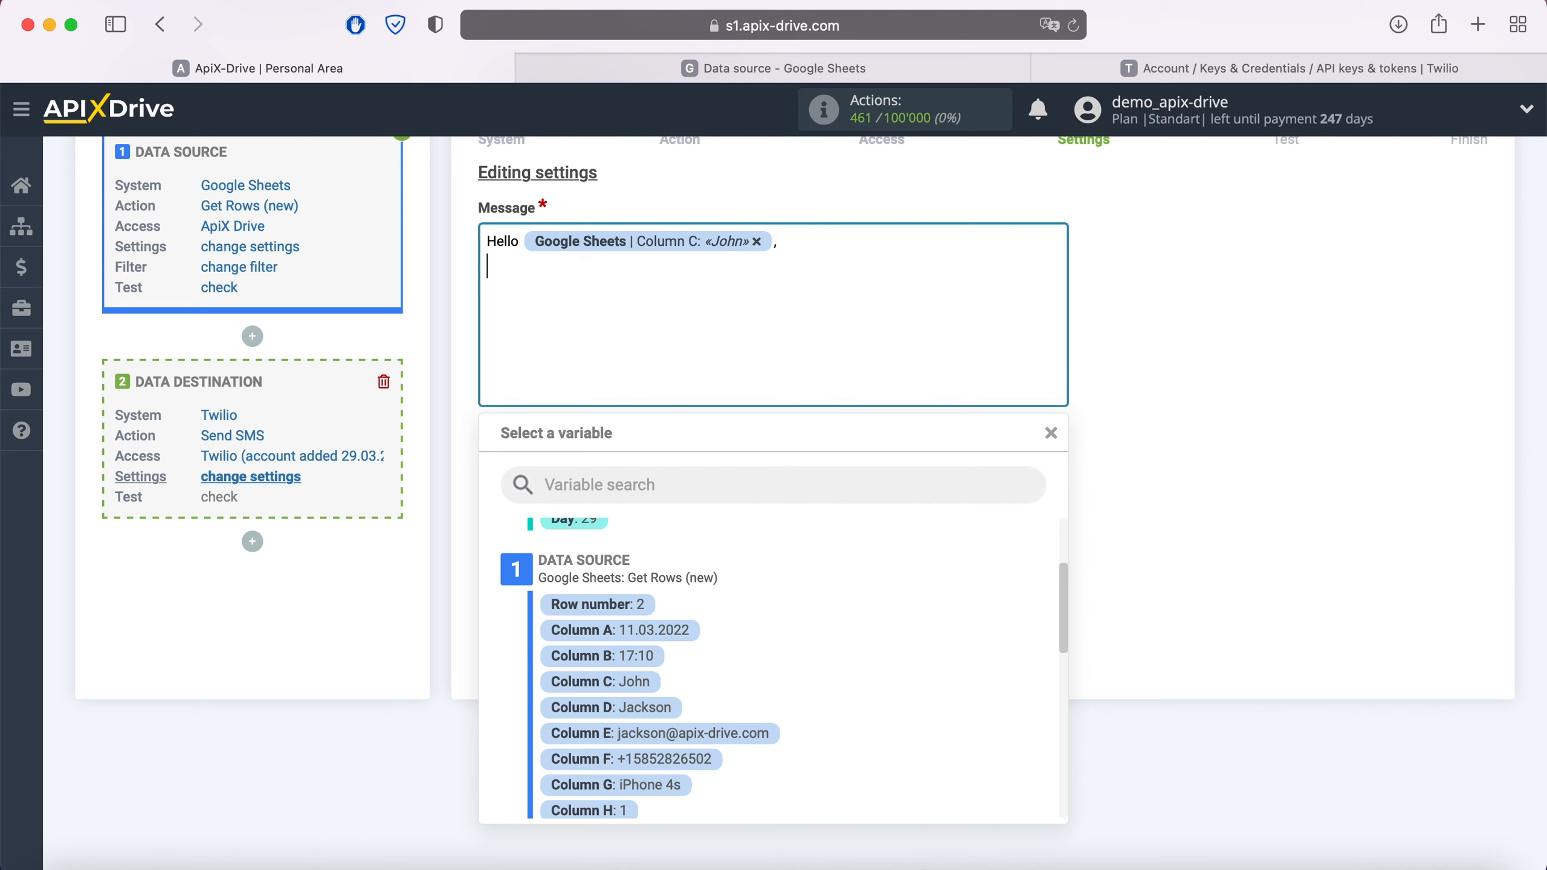
{"action": "scroll", "coordinate": [904, 643], "scroll_direction": "down", "scroll_amount": 5}
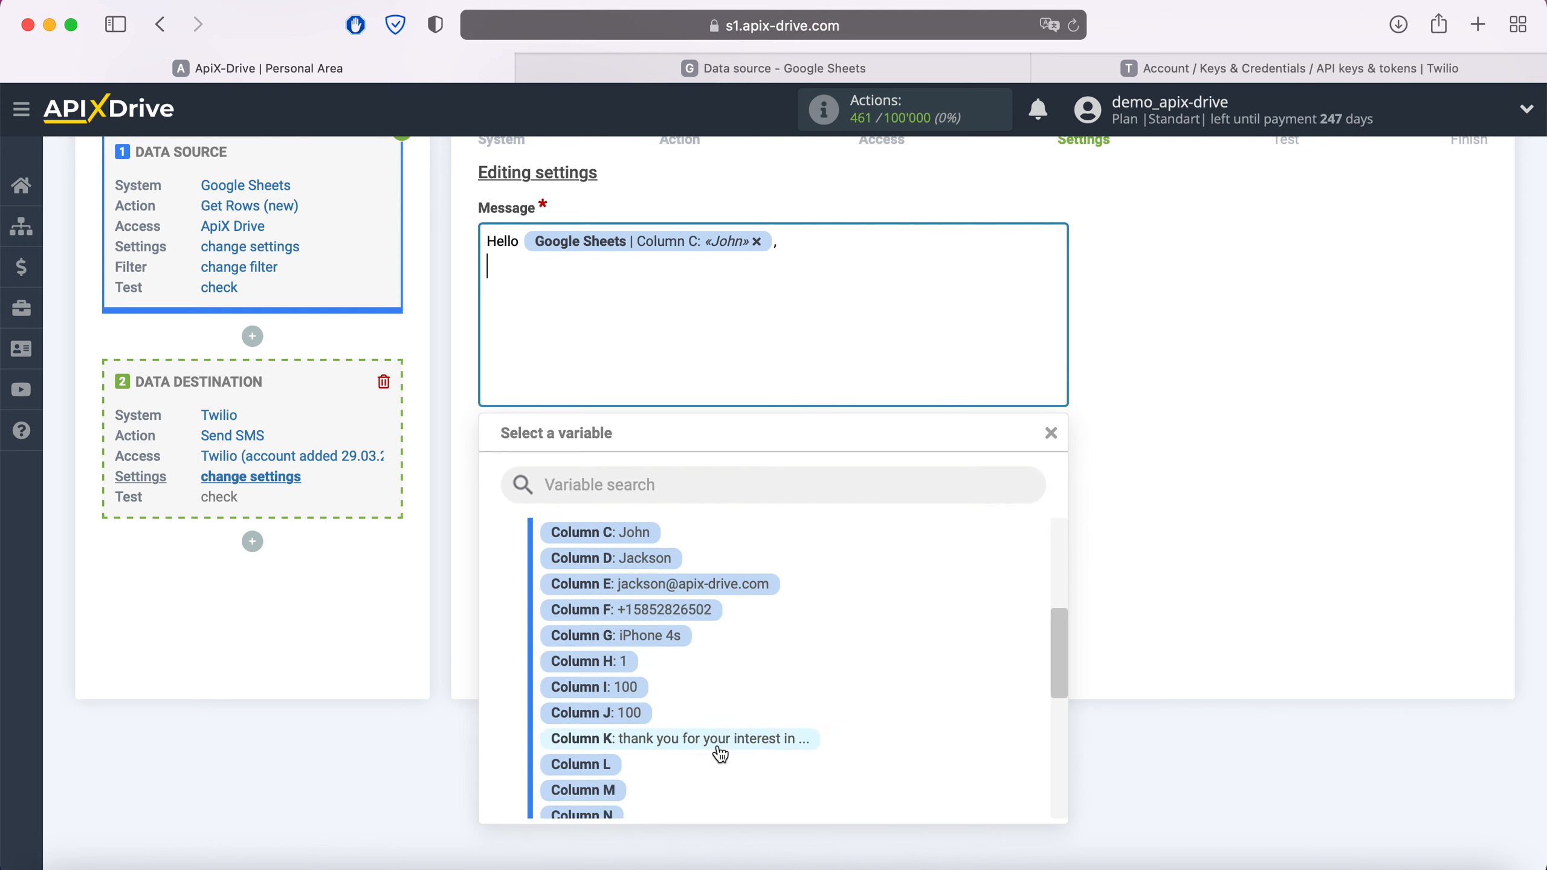
{"action": "left_click", "coordinate": [720, 739]}
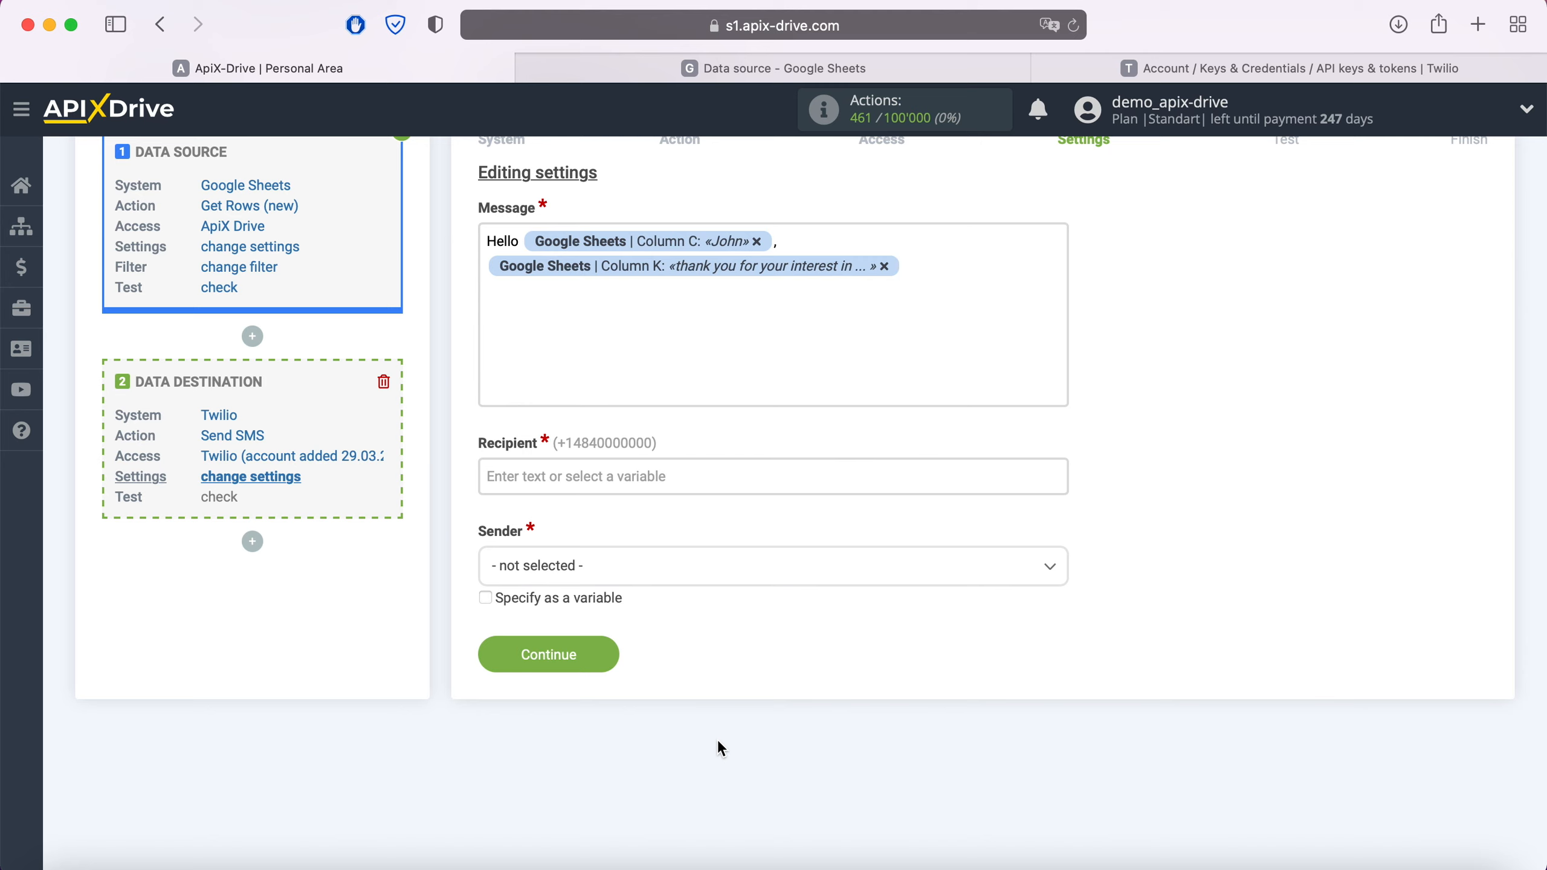
Step: Set the SMS recipient to the Google Sheets Column F variable, which holds the phone number
{"action": "left_click", "coordinate": [568, 485]}
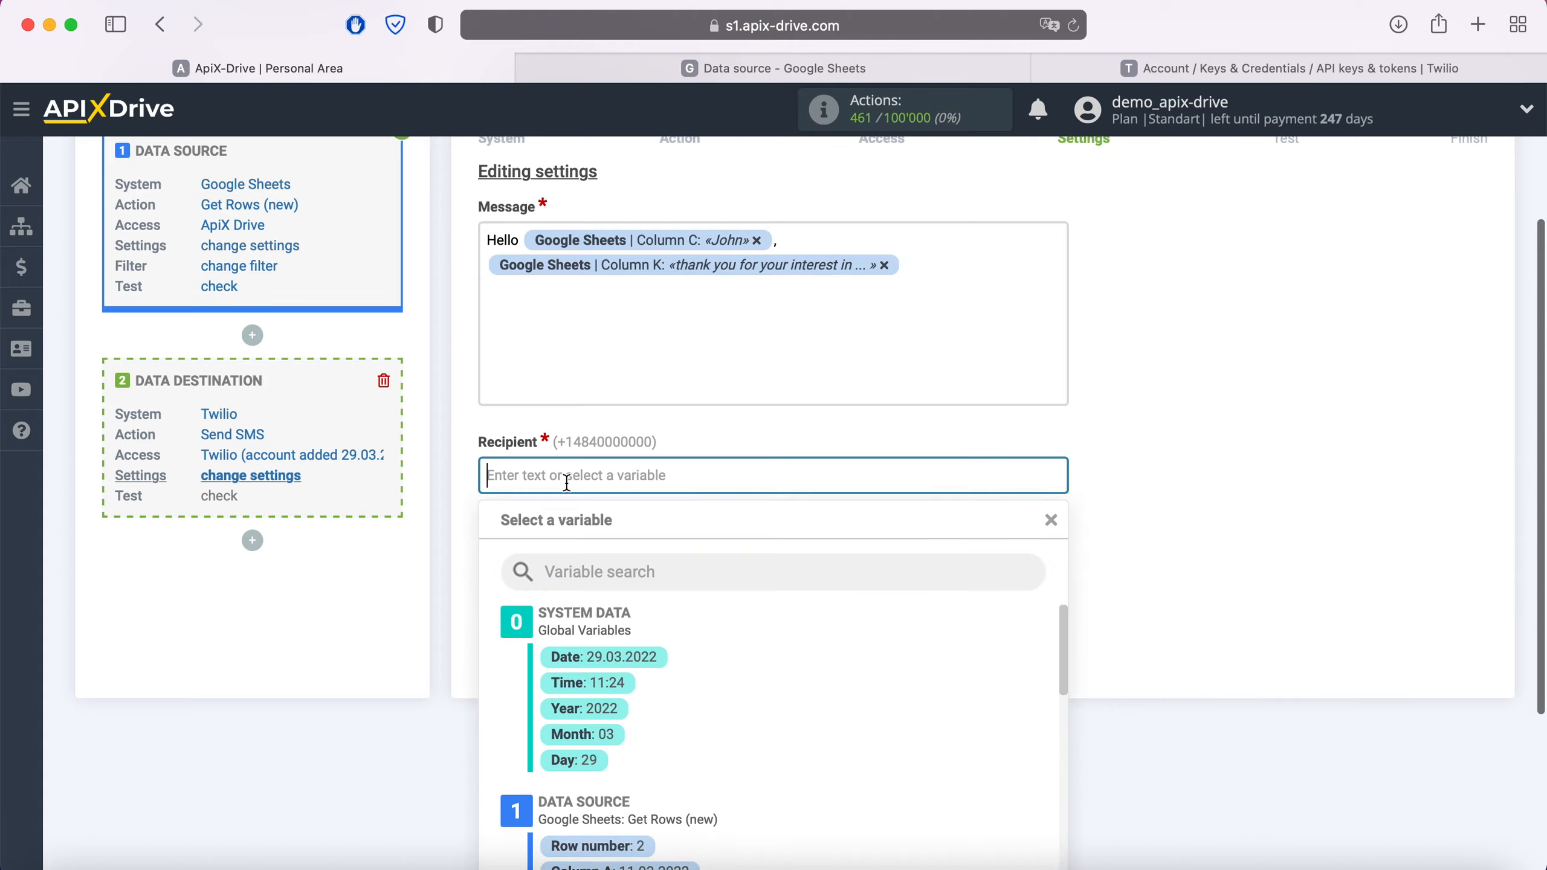
{"action": "scroll", "coordinate": [615, 494], "scroll_direction": "down", "scroll_amount": 4}
{"action": "scroll", "coordinate": [770, 488], "scroll_direction": "down", "scroll_amount": 3}
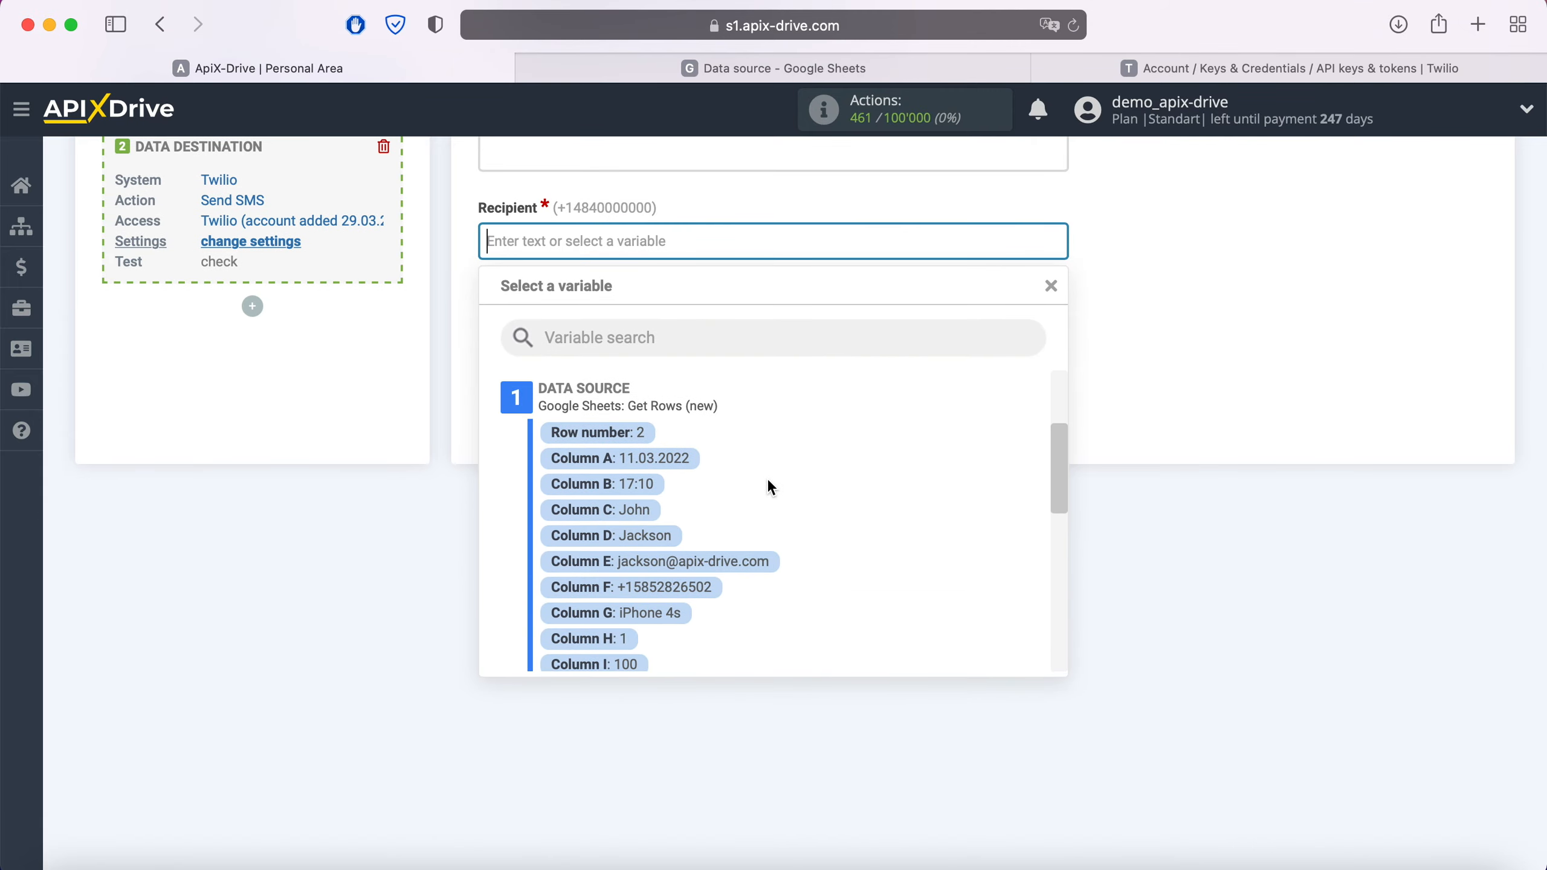
{"action": "left_click", "coordinate": [708, 592]}
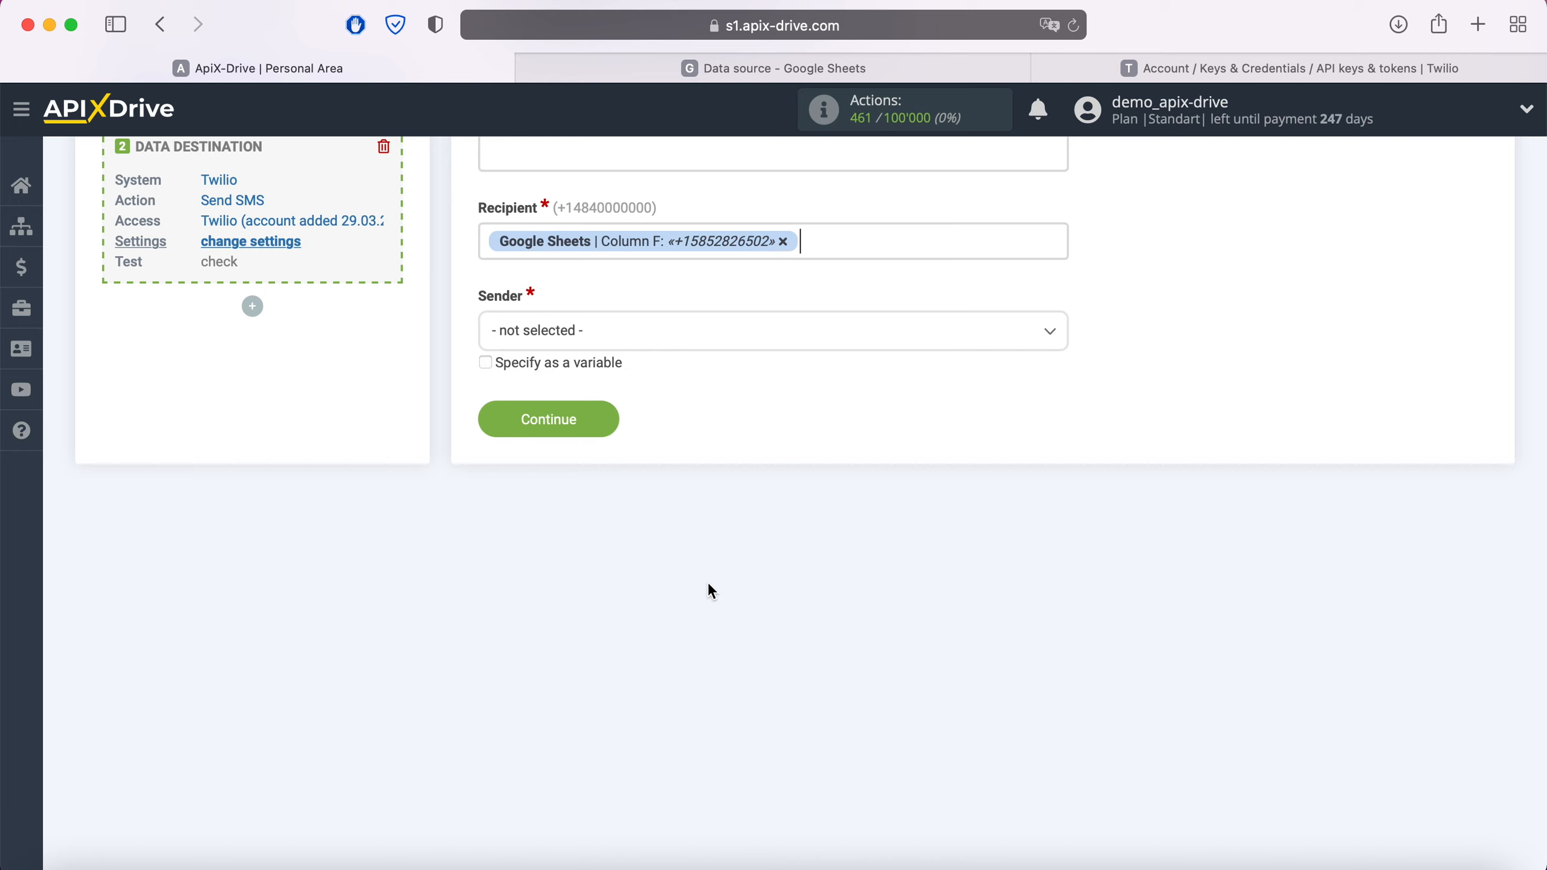
Step: Choose the available Twilio phone number as the sender and continue to the destination test
{"action": "left_click", "coordinate": [678, 334]}
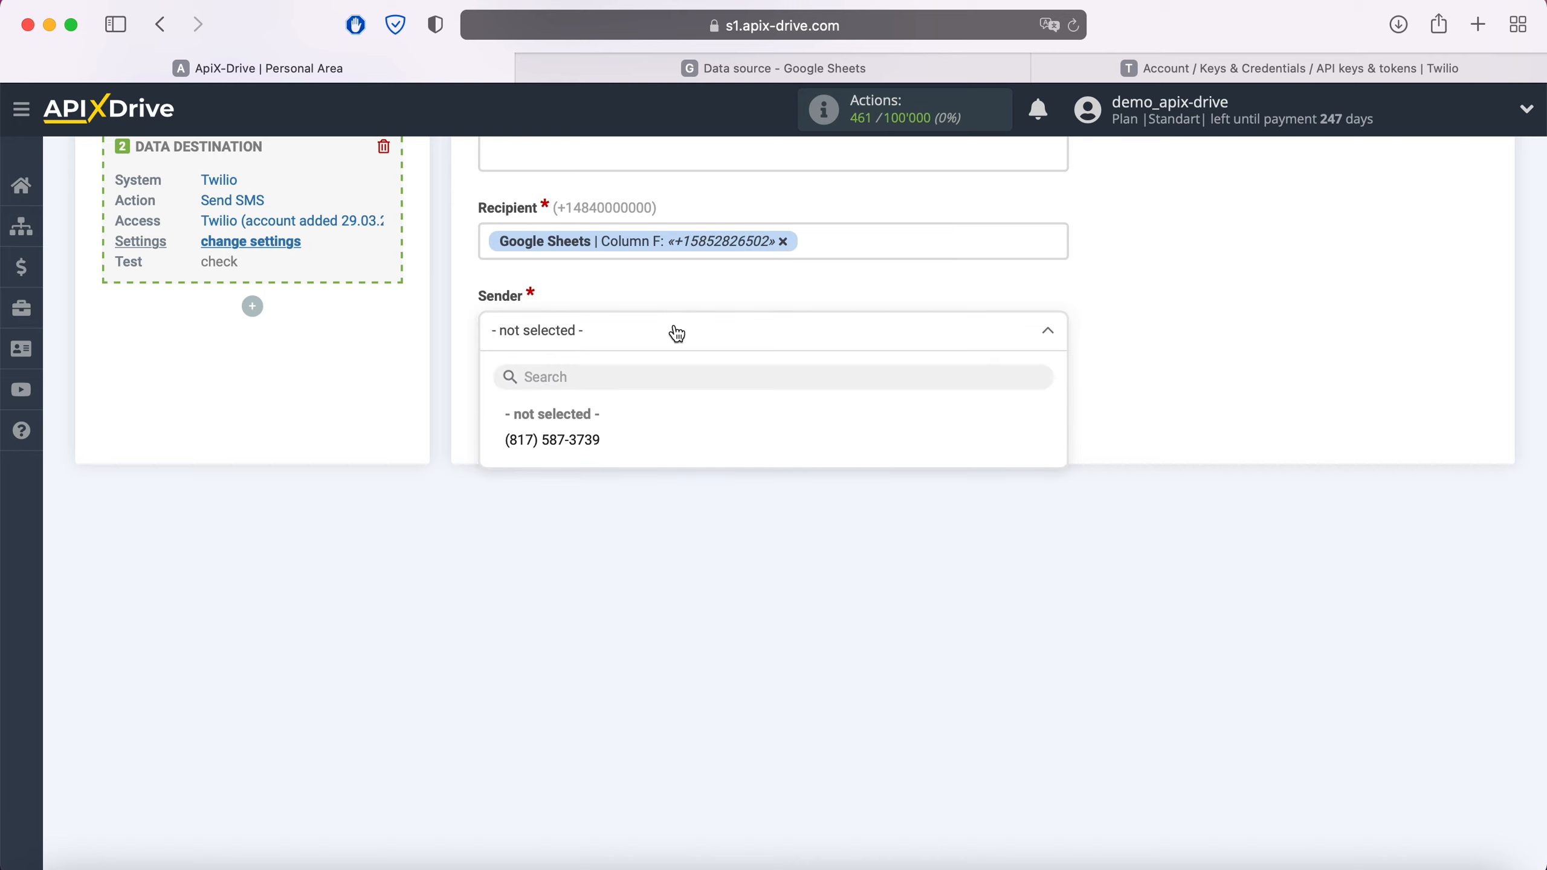
{"action": "left_click", "coordinate": [604, 437]}
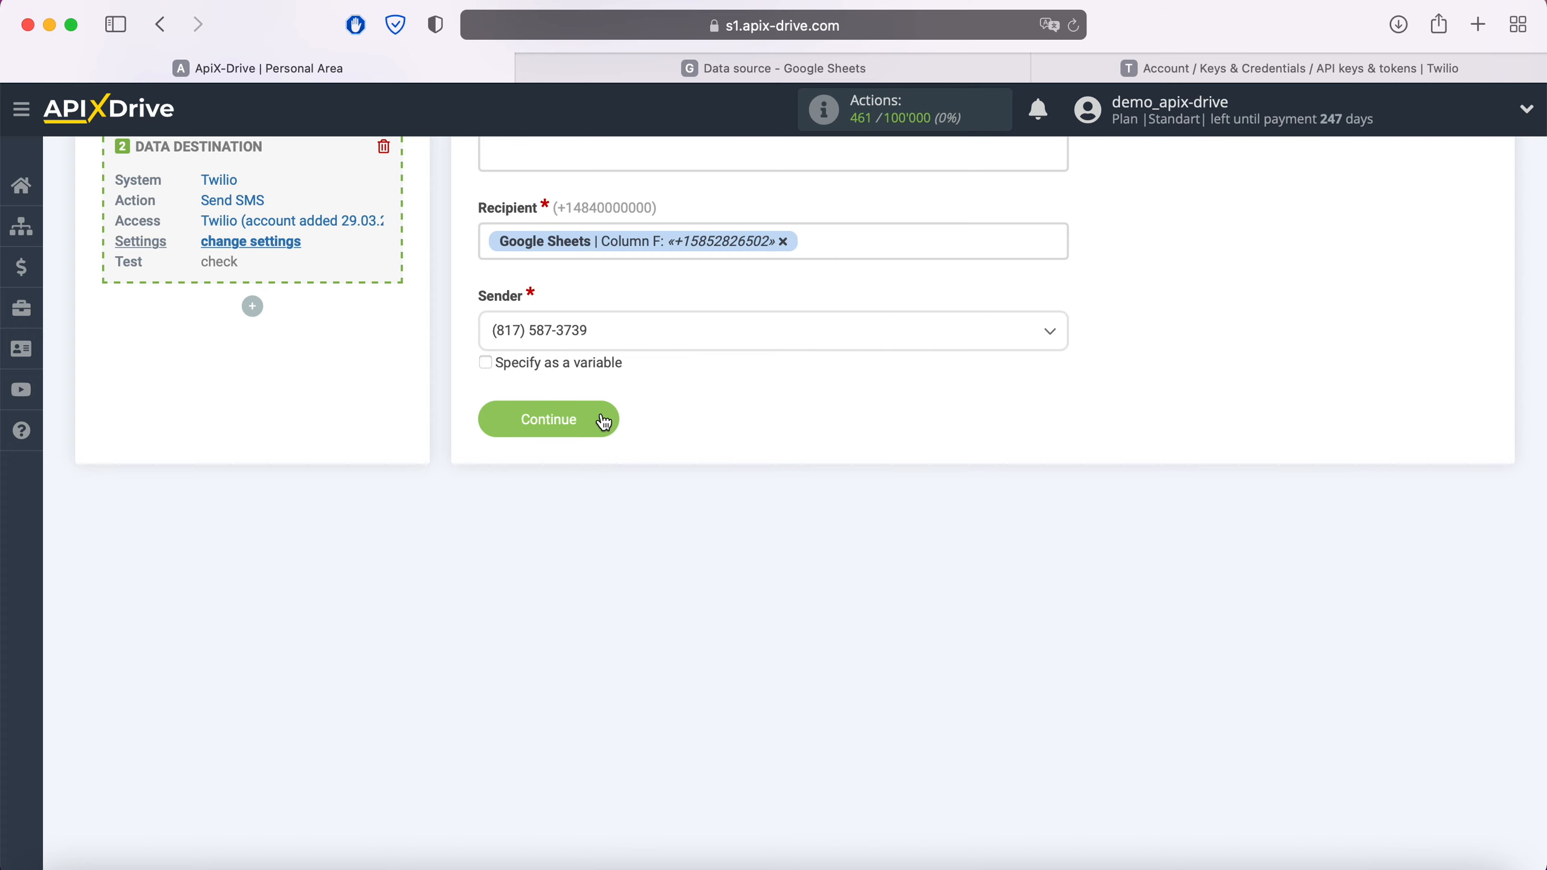
{"action": "left_click", "coordinate": [604, 422]}
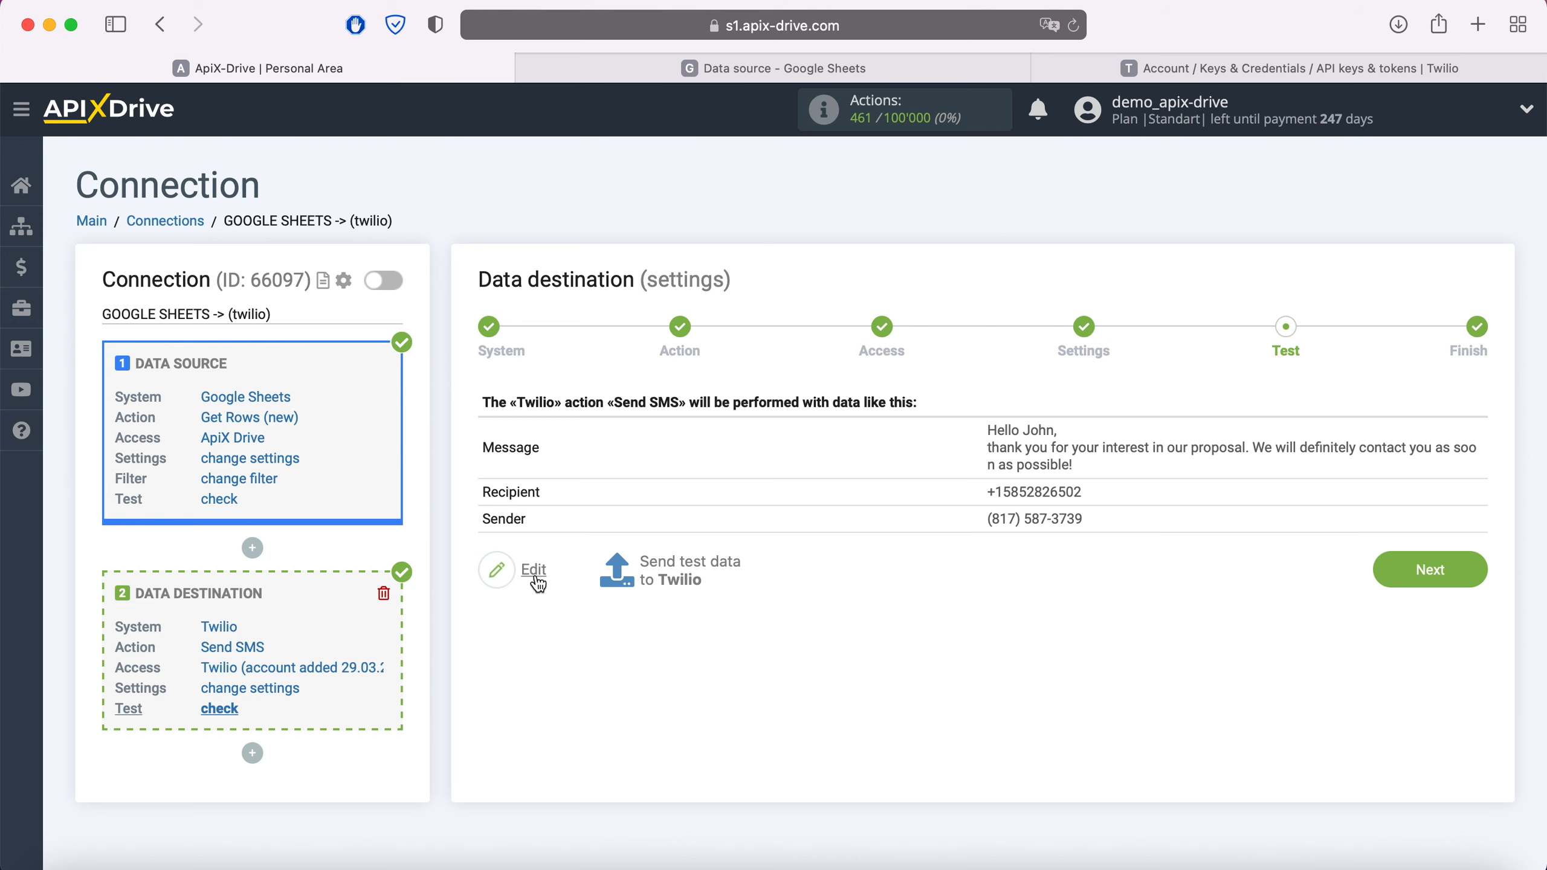
Step: Send the test data to Twilio and finish the destination setup in ApiX-Drive with auto-update enabled
{"action": "left_click", "coordinate": [690, 573]}
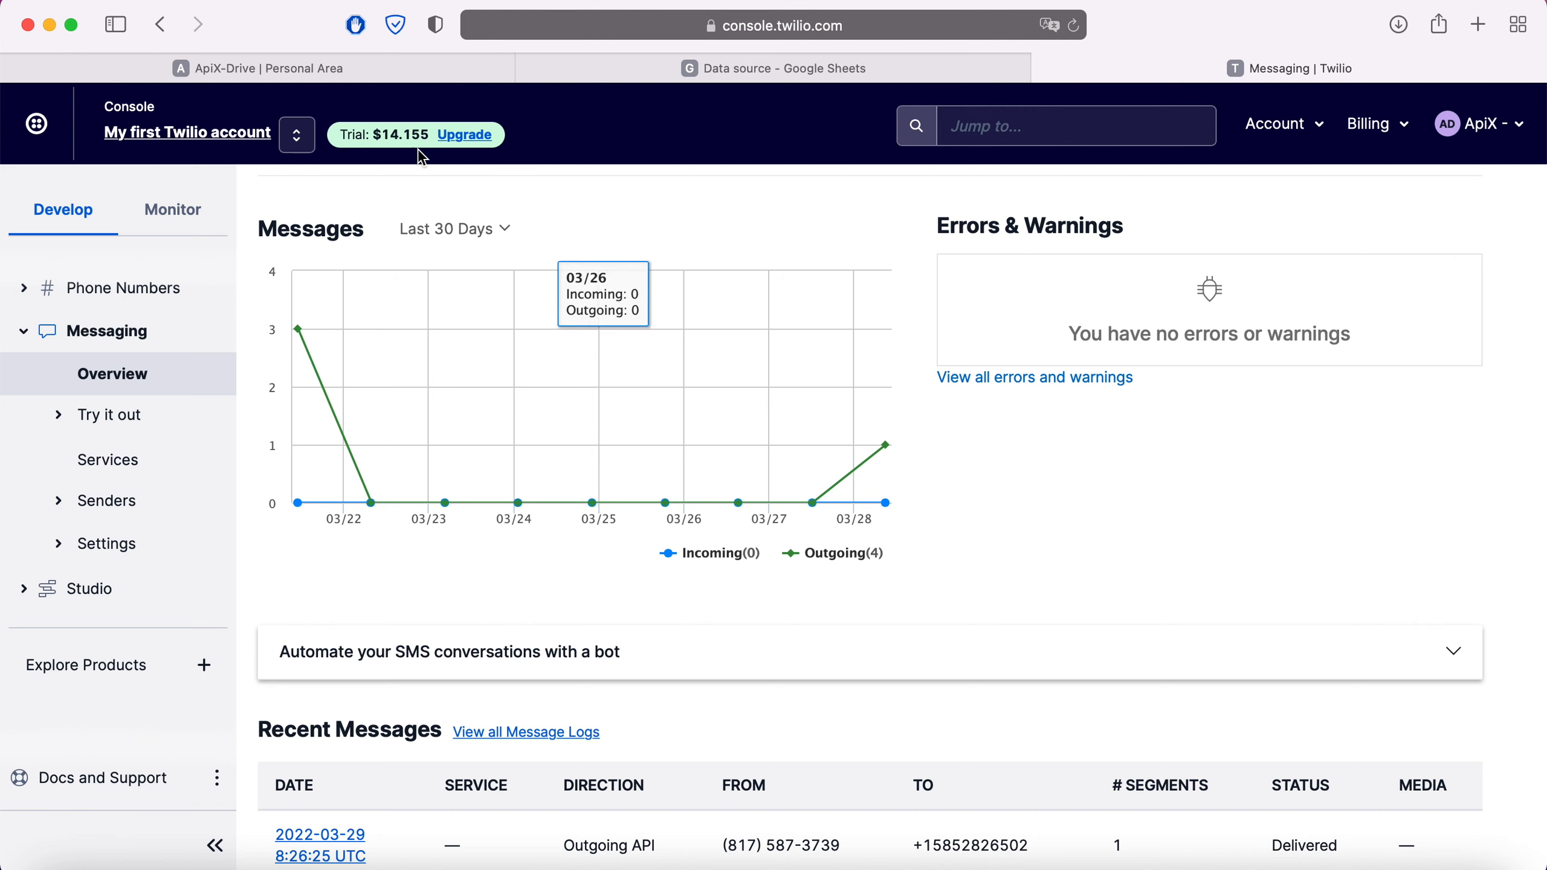
{"action": "left_click", "coordinate": [378, 68]}
{"action": "left_click", "coordinate": [1472, 606]}
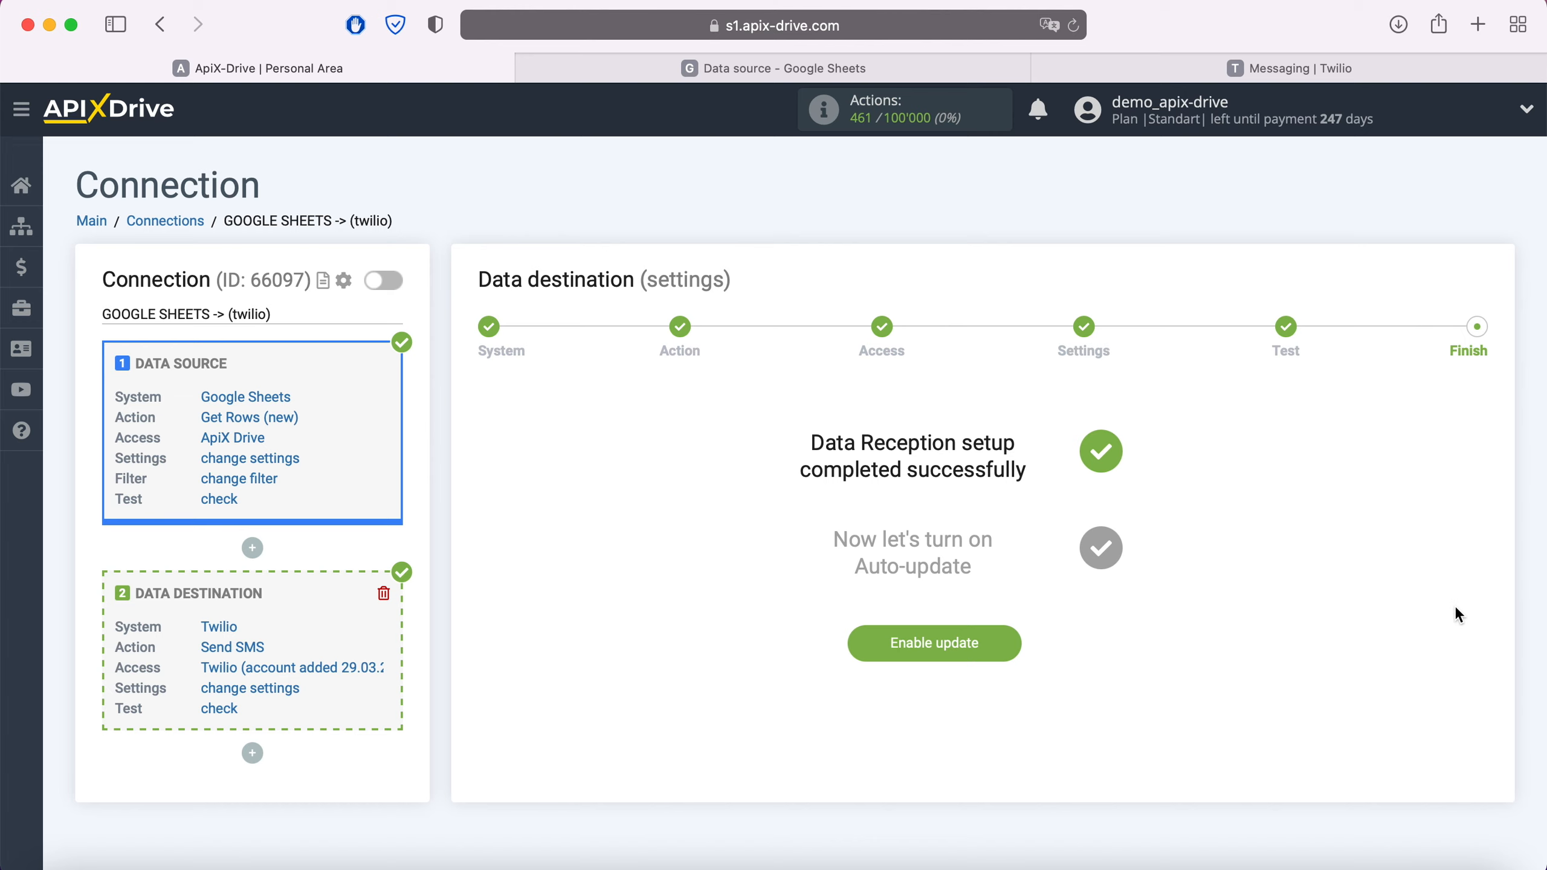
{"action": "left_click", "coordinate": [1001, 638]}
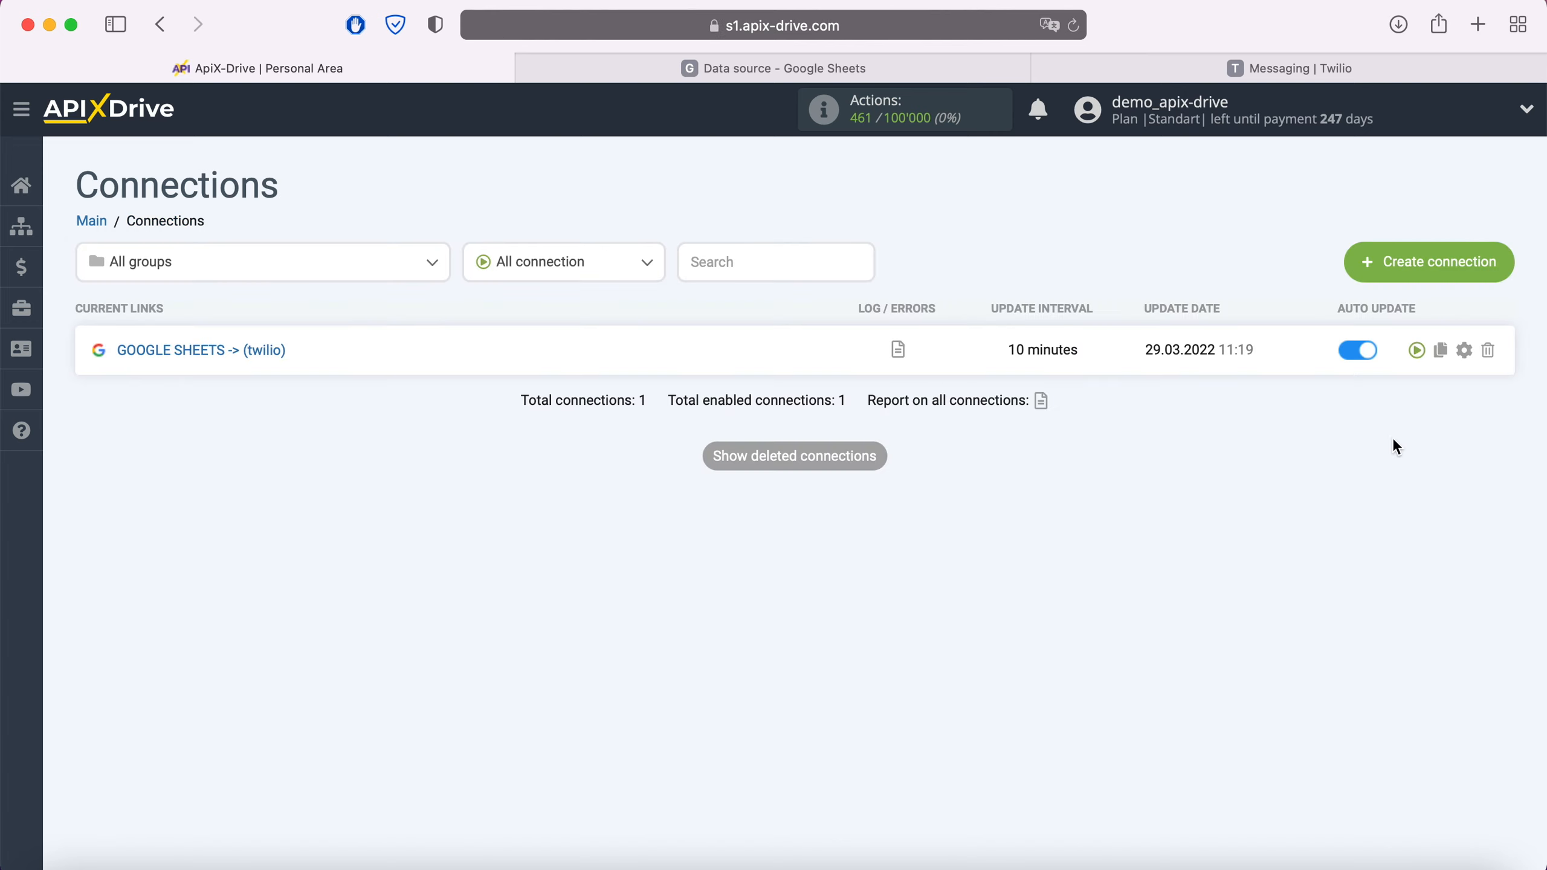
Step: Set the GOOGLE SHEETS -> (twilio) connection's update interval to 5 minutes and save its setup
{"action": "left_click", "coordinate": [1464, 351]}
{"action": "left_click", "coordinate": [814, 512]}
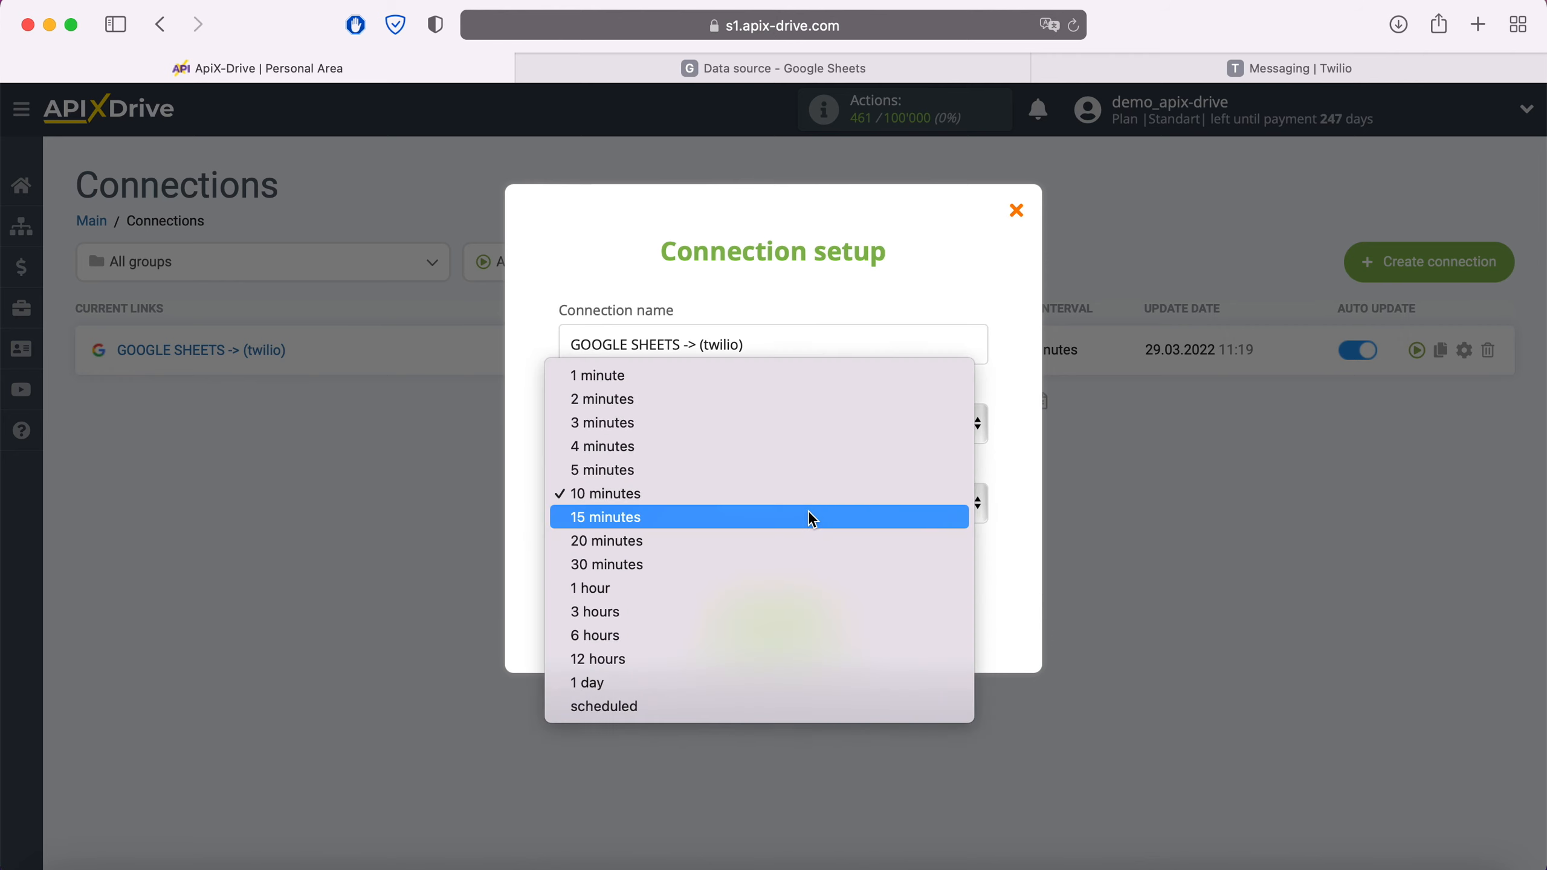
{"action": "left_click", "coordinate": [739, 473]}
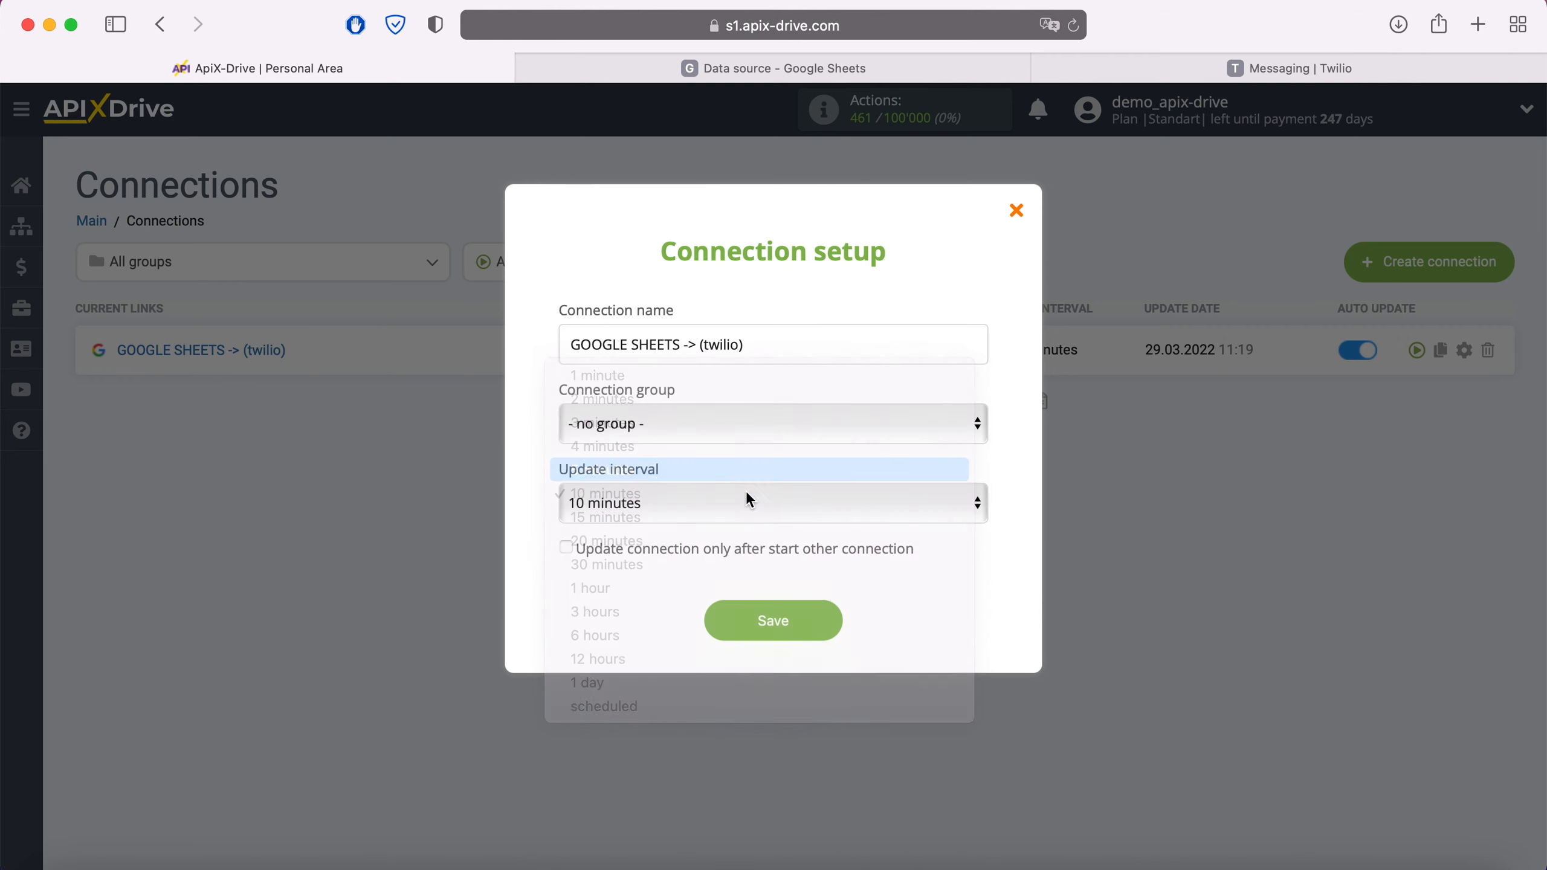
{"action": "left_click", "coordinate": [829, 620]}
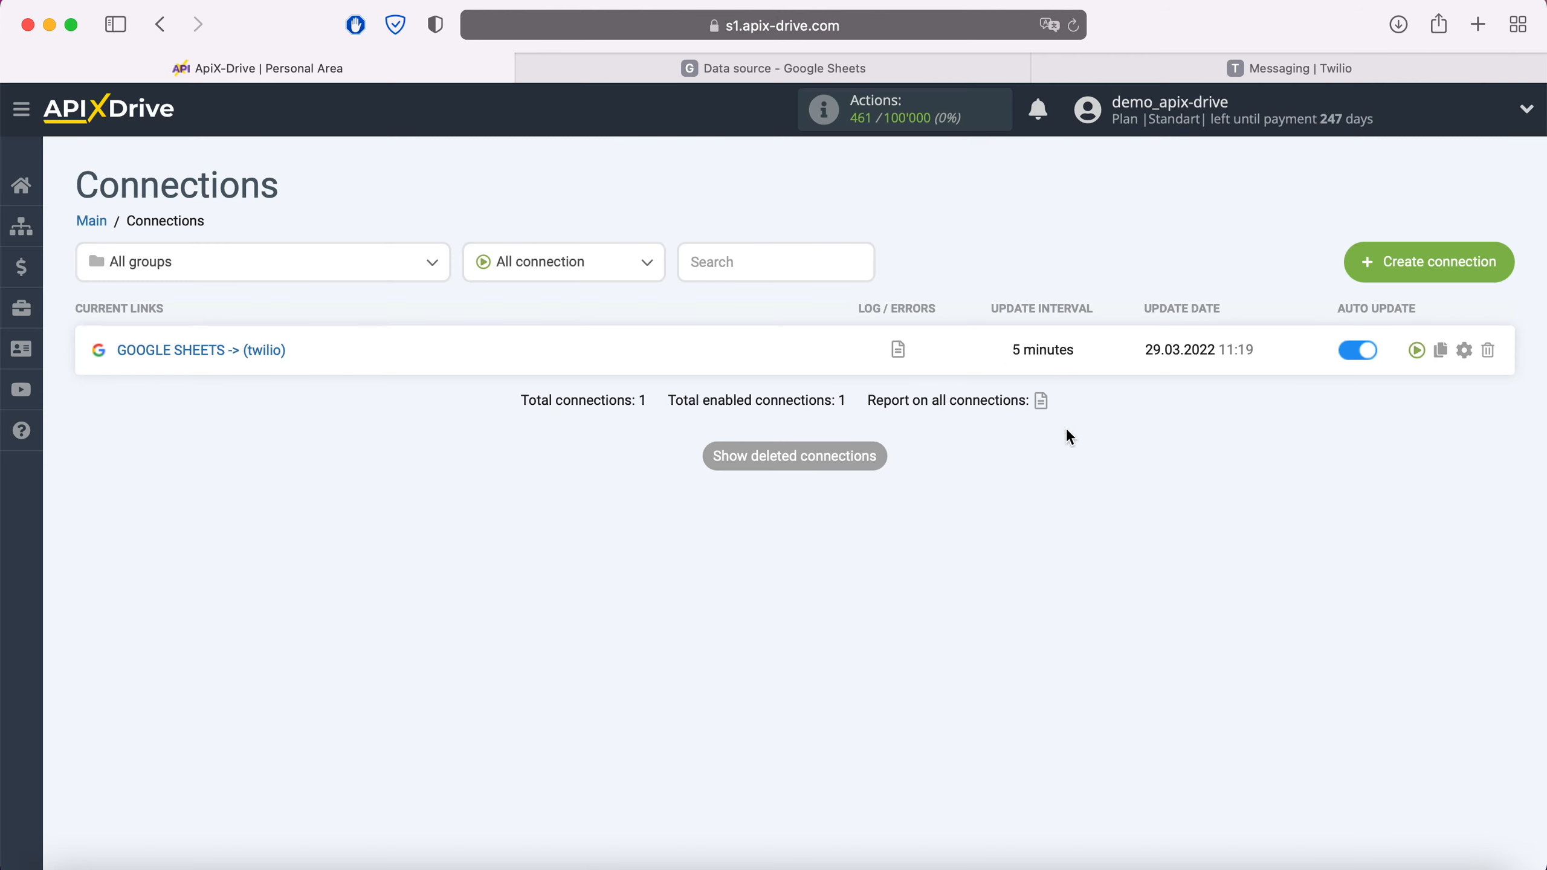